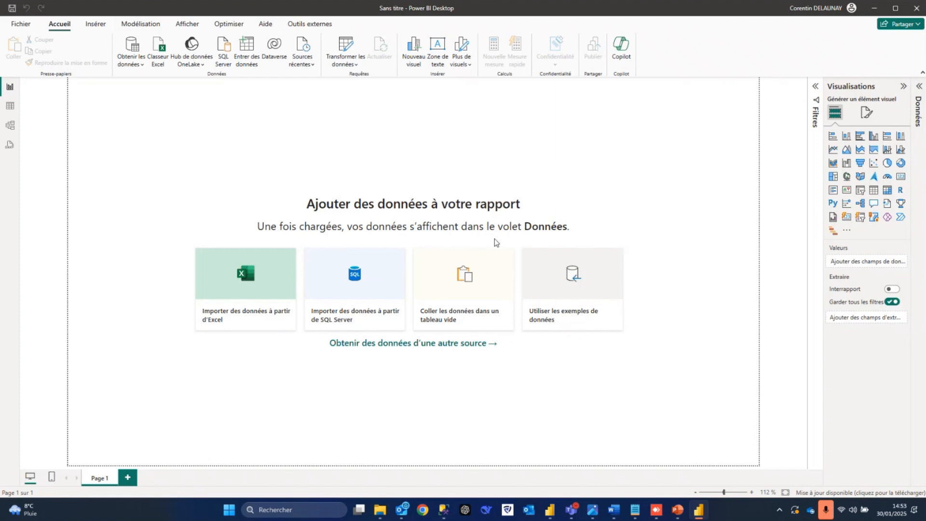
Browse the available data connectors and choose Base de données SQL Server Analysis Services as the source to connect to
click(917, 87)
click(747, 87)
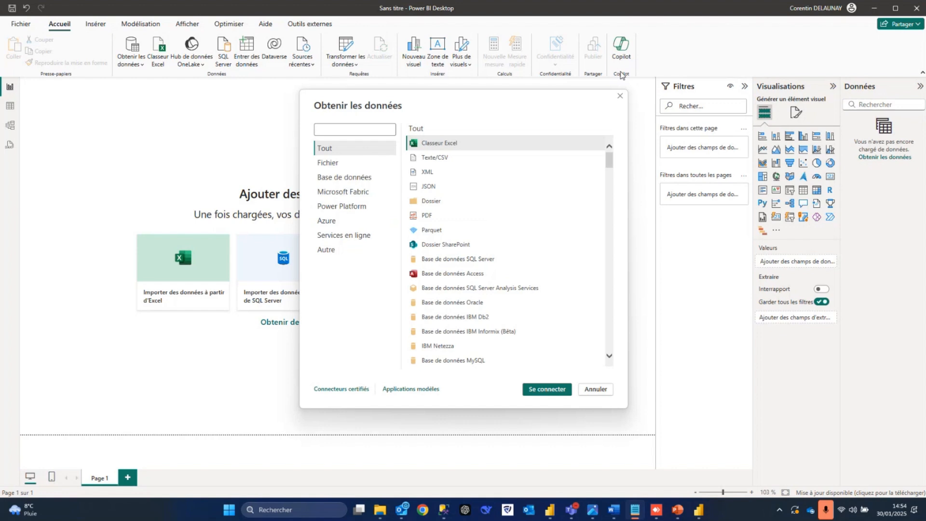
scroll(498, 220, down, 1)
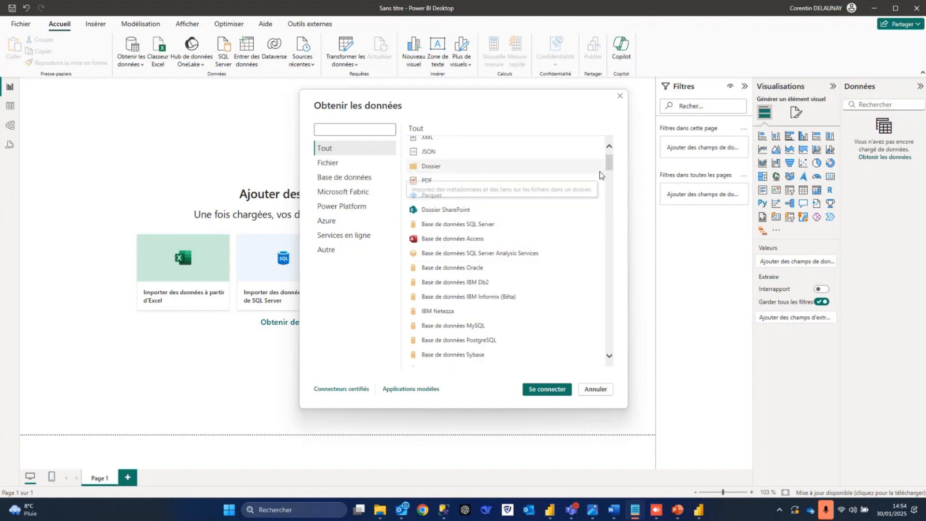
scroll(607, 167, up, 1)
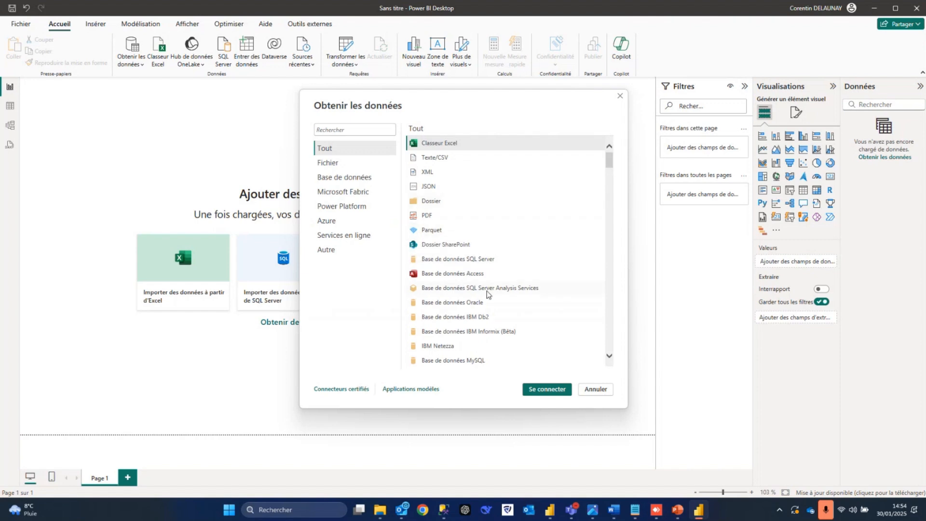
scroll(520, 294, down, 10)
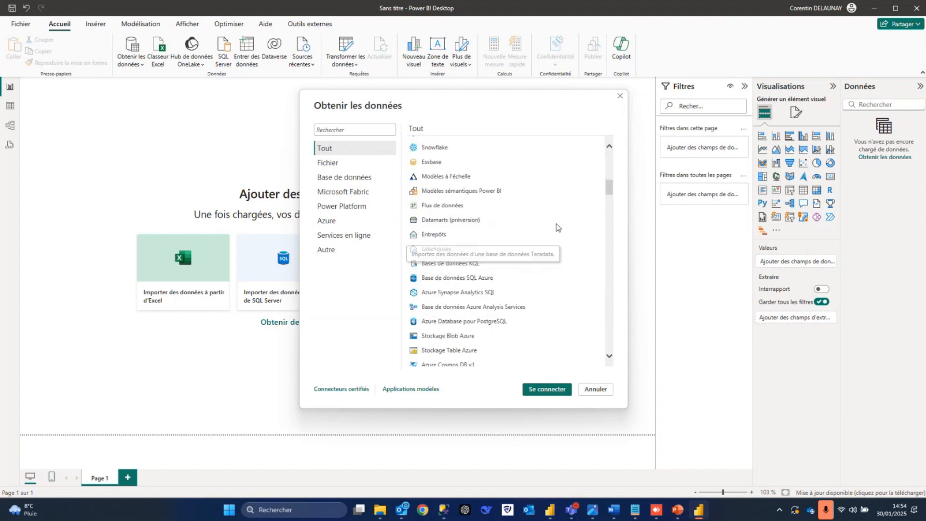
scroll(557, 226, down, 10)
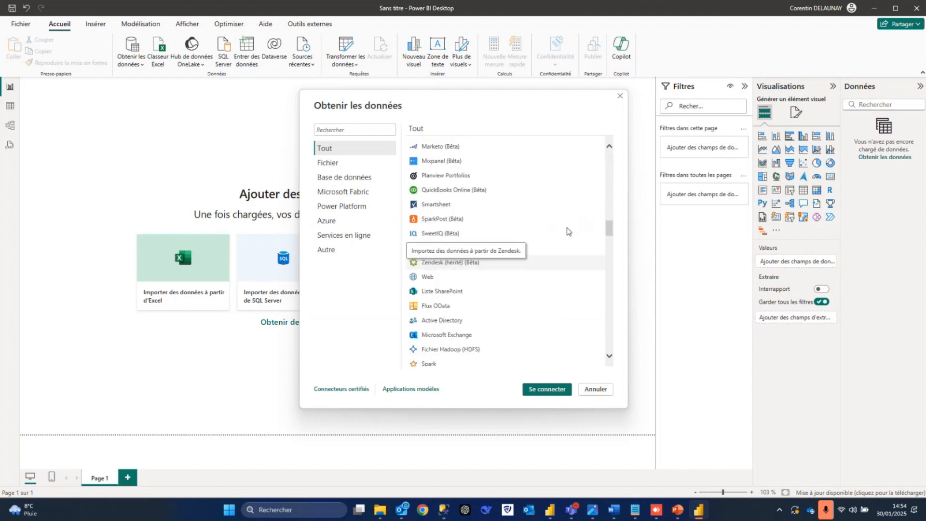
scroll(567, 227, up, 20)
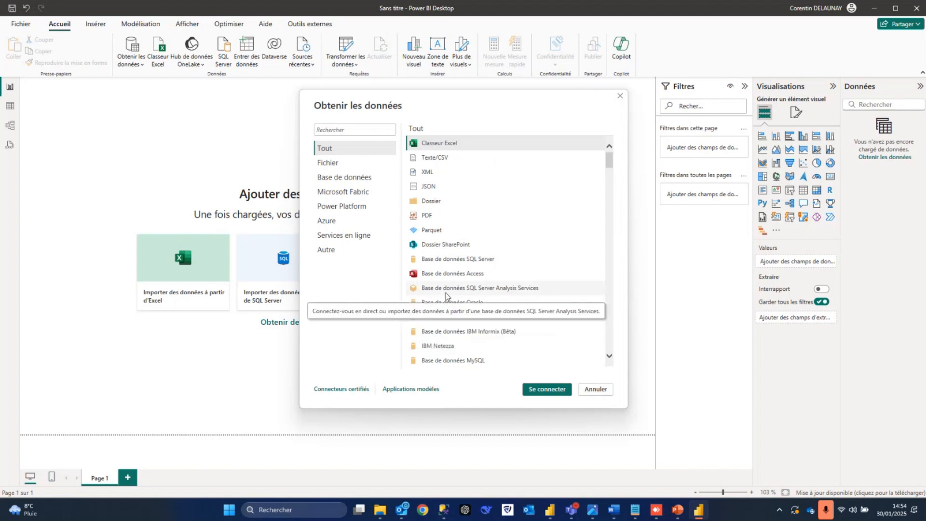
click(523, 289)
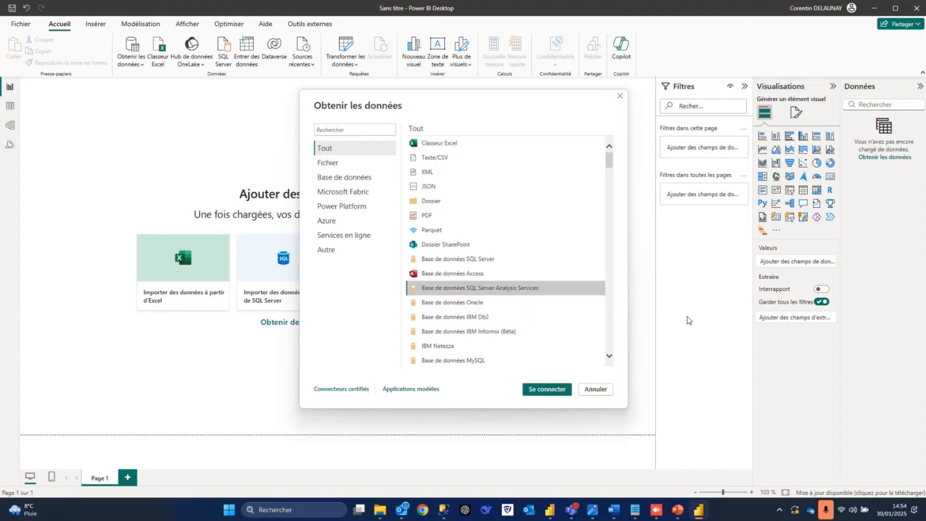
click(550, 389)
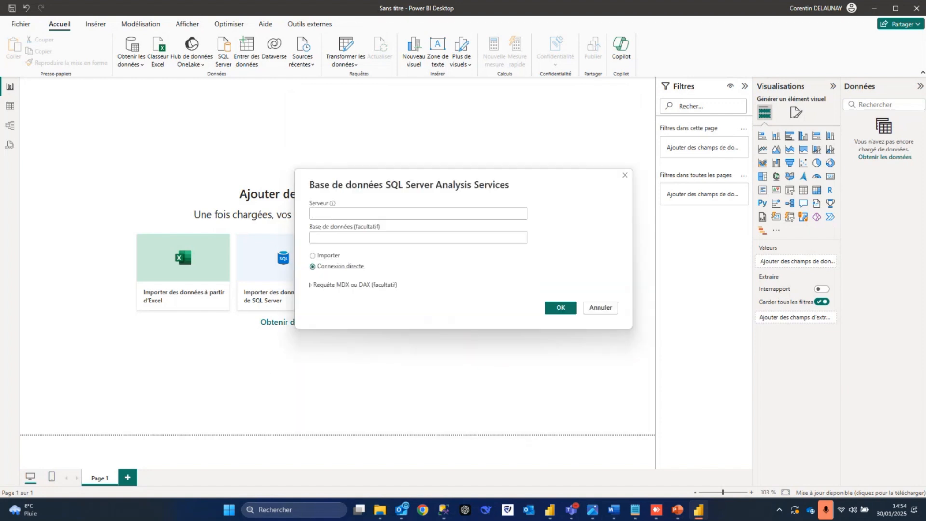
Enter the SQL2019 instance as the server and GSB as the database, keep Connexion directe, and load its Modèle
key(alt+Tab)
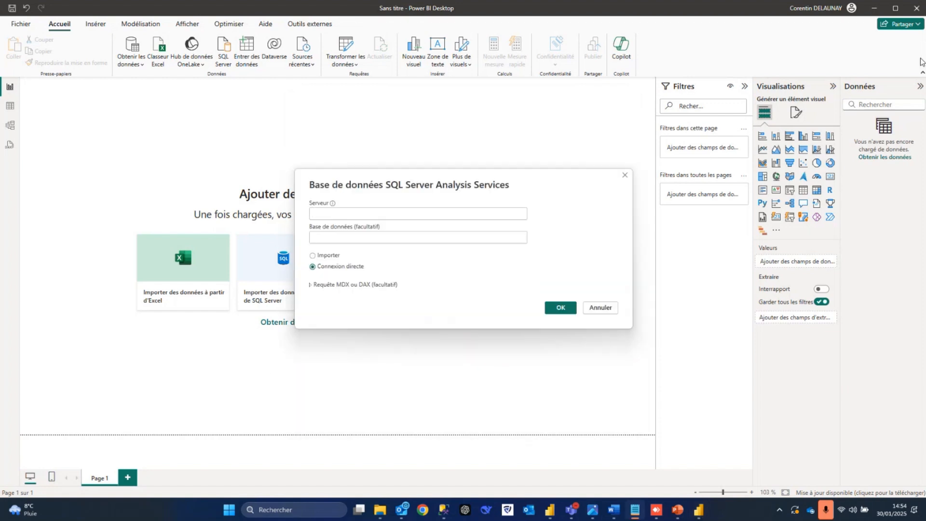
key(alt+Tab)
text(RENNES-CORENTIN\SQL2019)
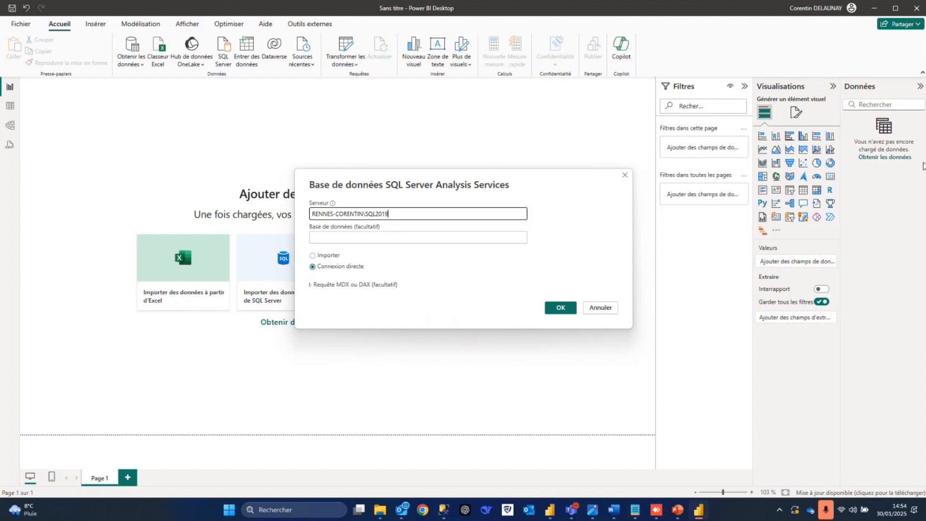
key(alt+Tab)
click(339, 241)
text(GSB)
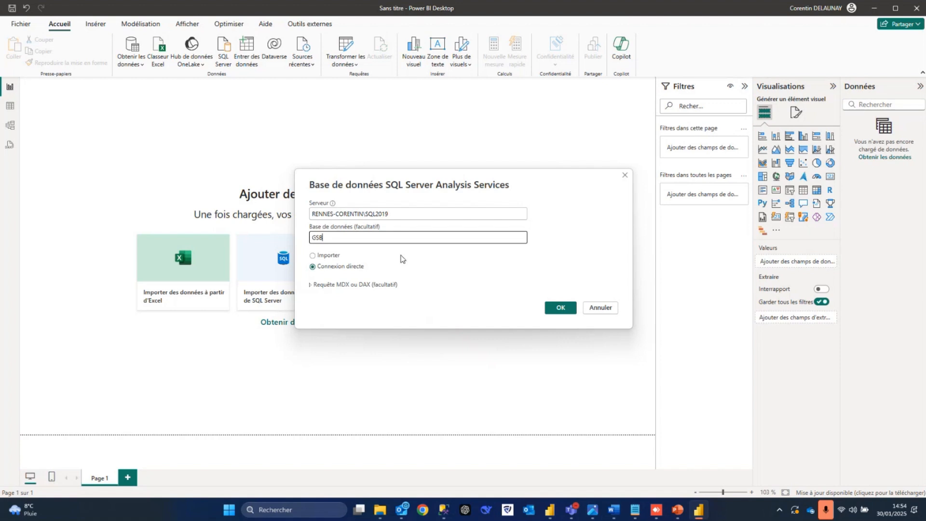
click(562, 314)
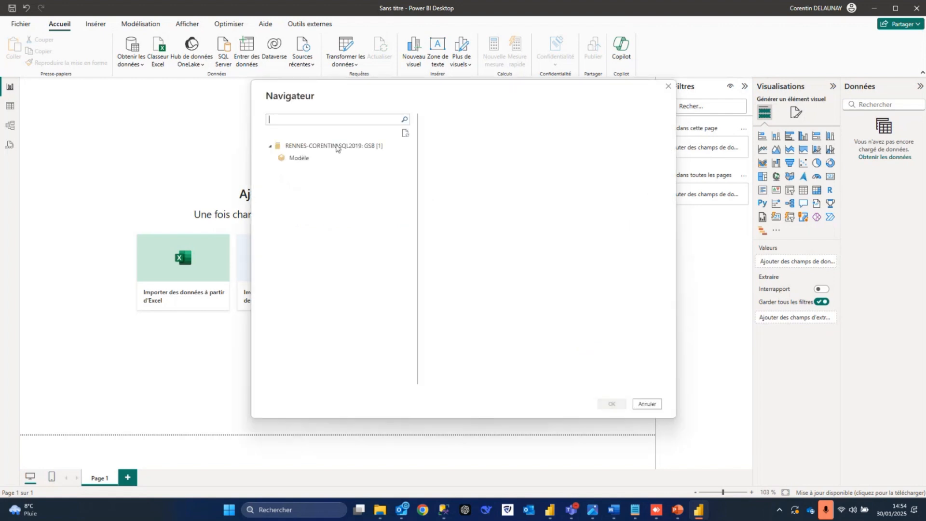
click(300, 158)
click(612, 404)
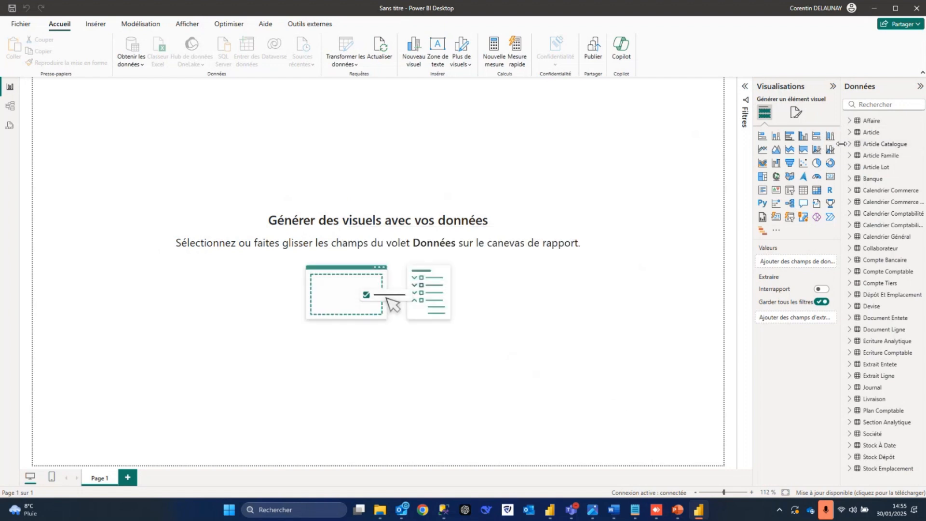
Widen the Données pane and examine the fields of the Calendrier Général and Société tables
drag(841, 144, 727, 140)
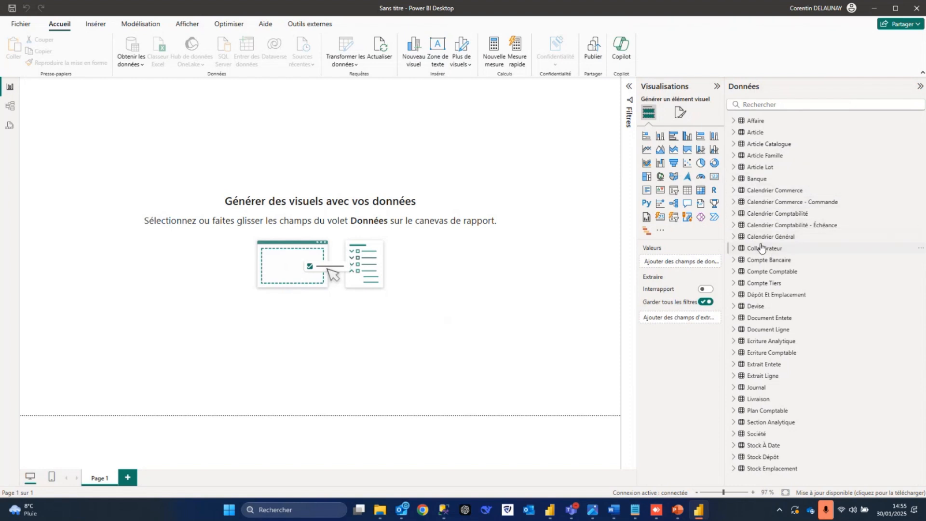
click(737, 236)
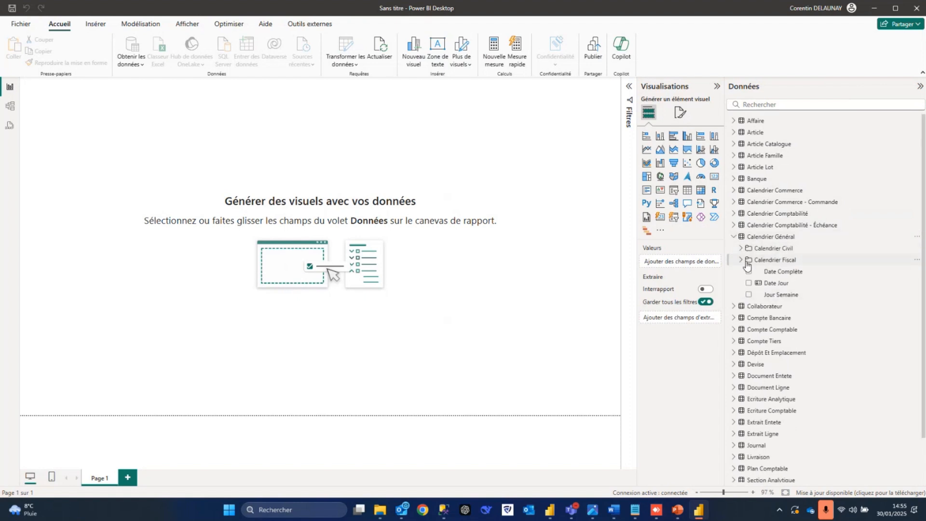
click(734, 237)
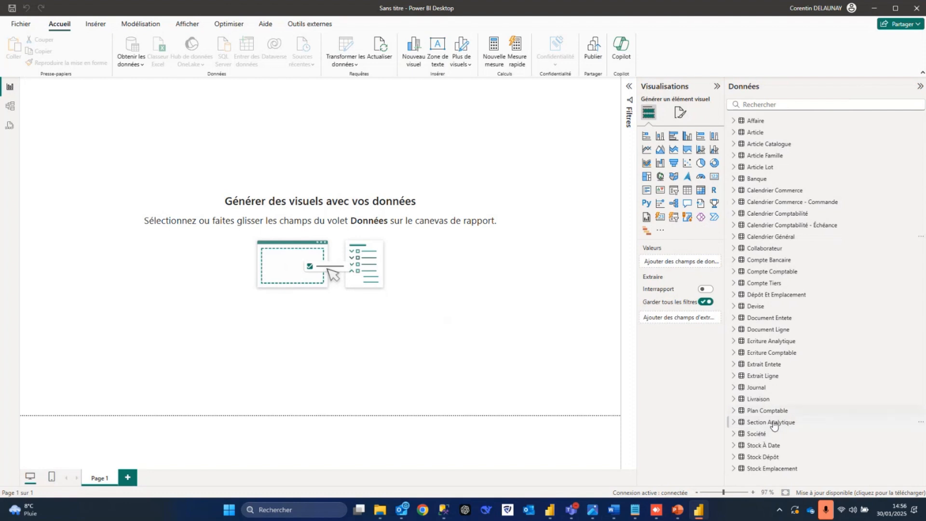
click(734, 433)
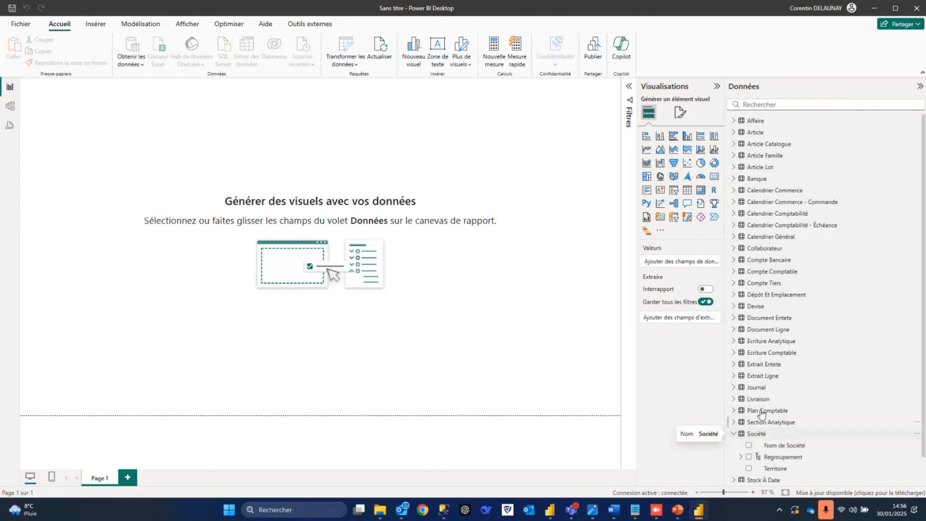
scroll(788, 409, down, 1)
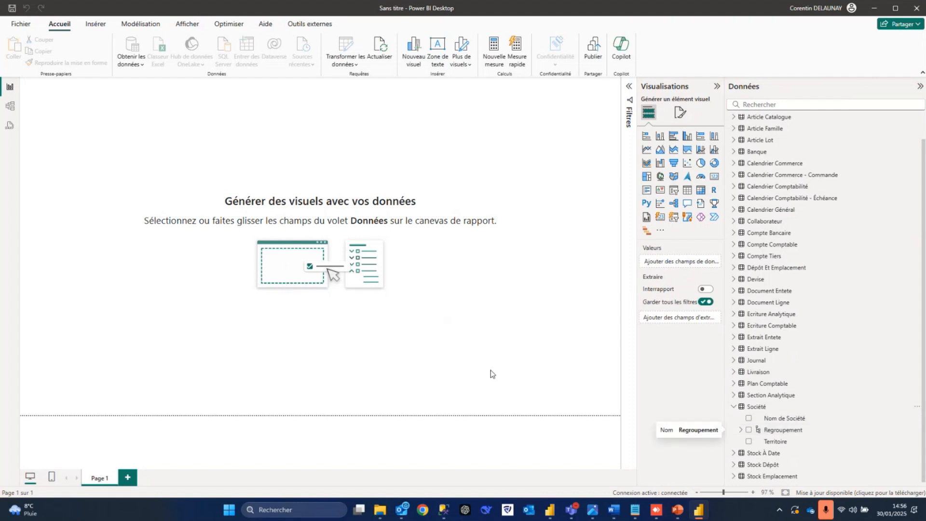
click(735, 408)
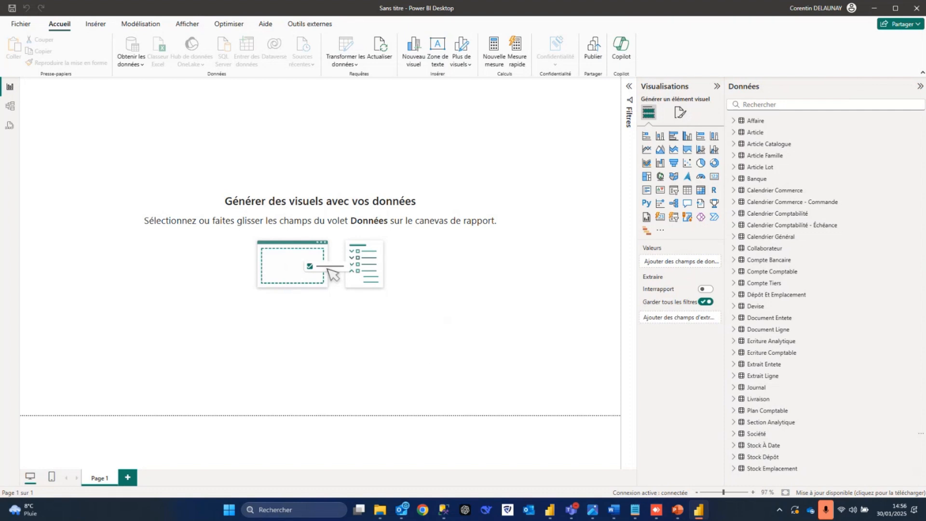
Add an empty table visual to Page 1, move it toward the upper middle of the page and widen it
key(alt+Tab)
key(alt+Tab)
click(688, 195)
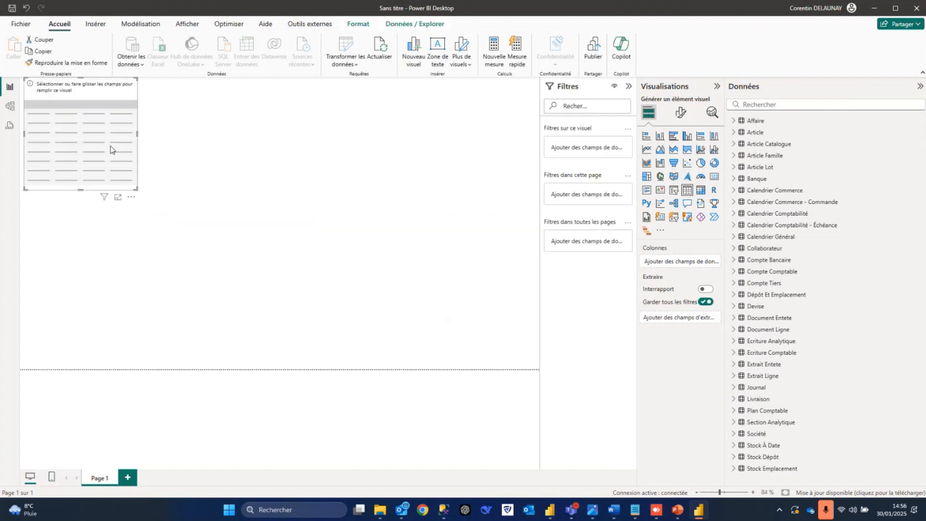
drag(83, 155, 247, 174)
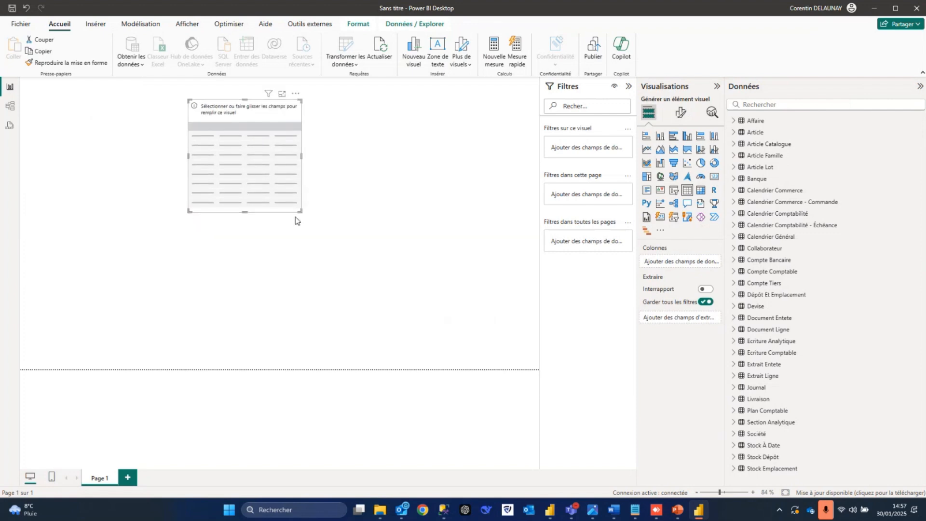
drag(298, 211, 482, 223)
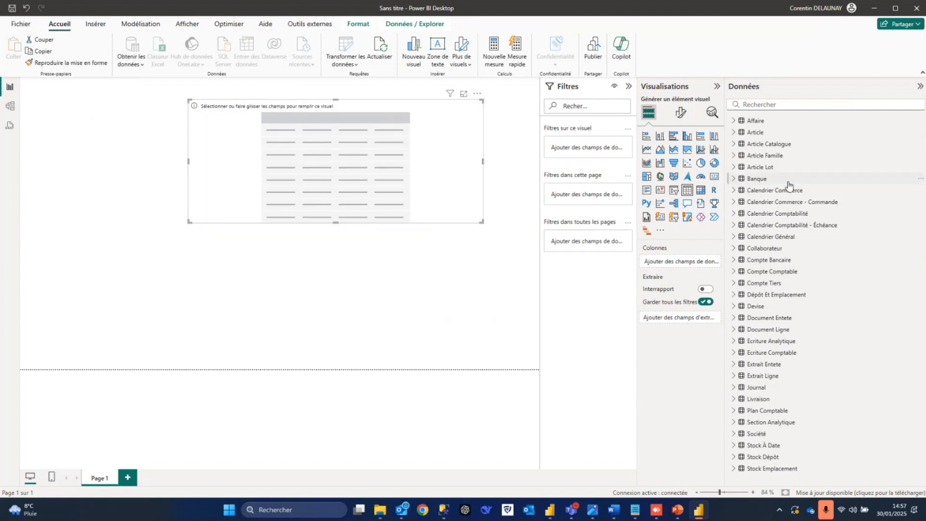
Add Code Article from the Article table and, found by searching "montan", Doc Montant HT to the table visual
click(736, 133)
drag(792, 148, 342, 182)
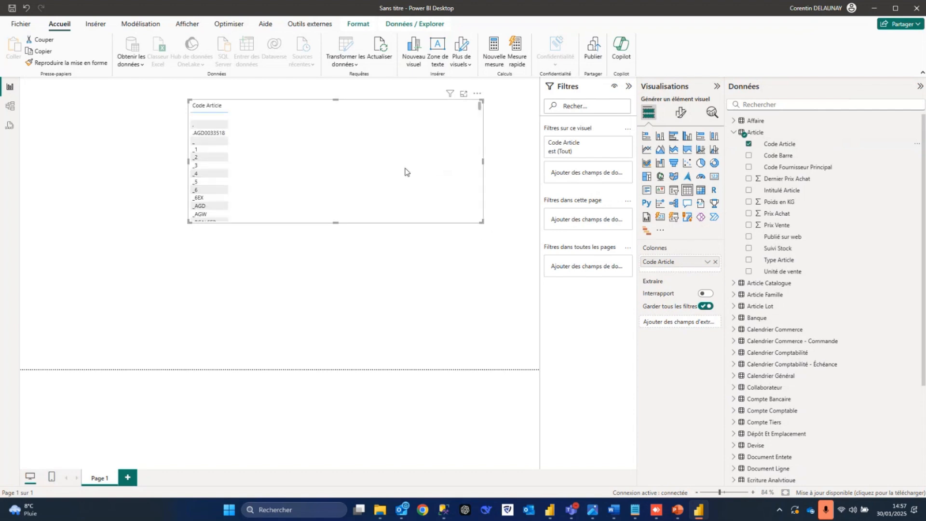
click(807, 108)
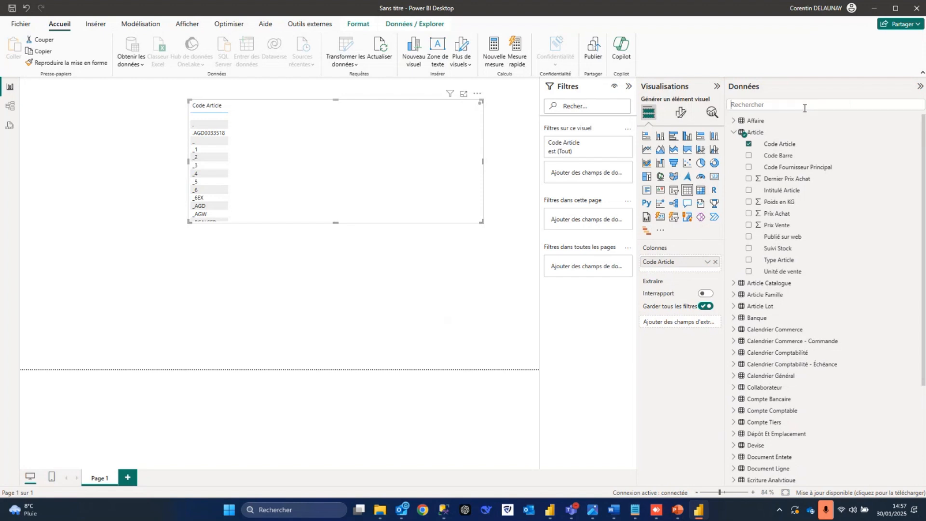
text(montan)
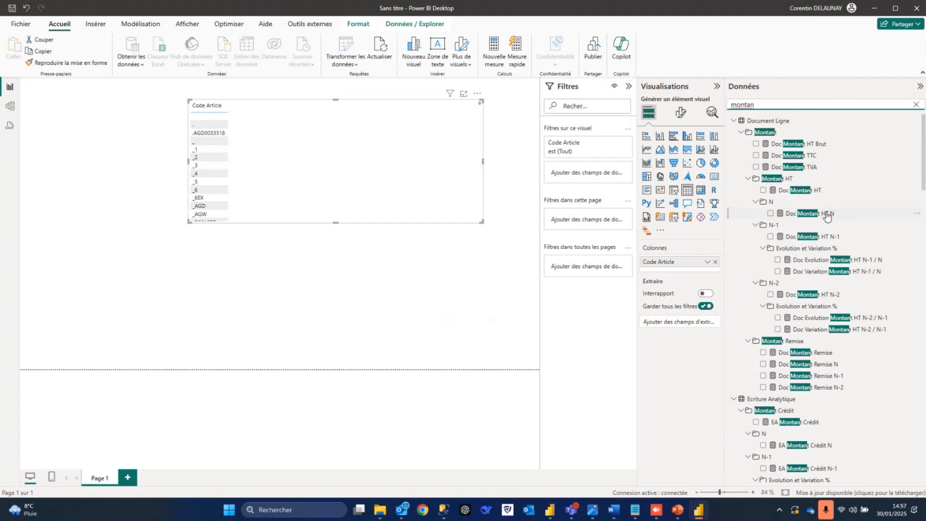
drag(820, 189, 349, 187)
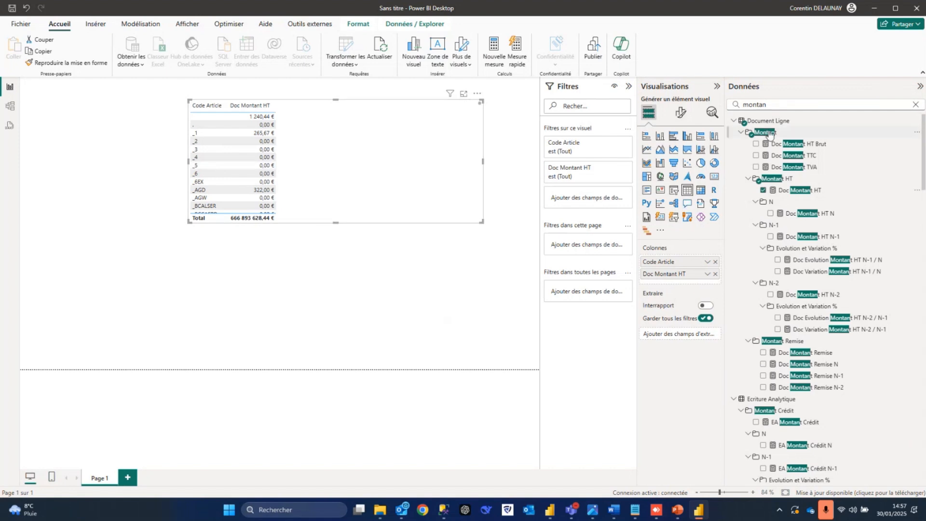
Search the fields for "type" and add Type Document from Document Entete as a filter on all pages
click(783, 106)
drag(783, 107, 736, 110)
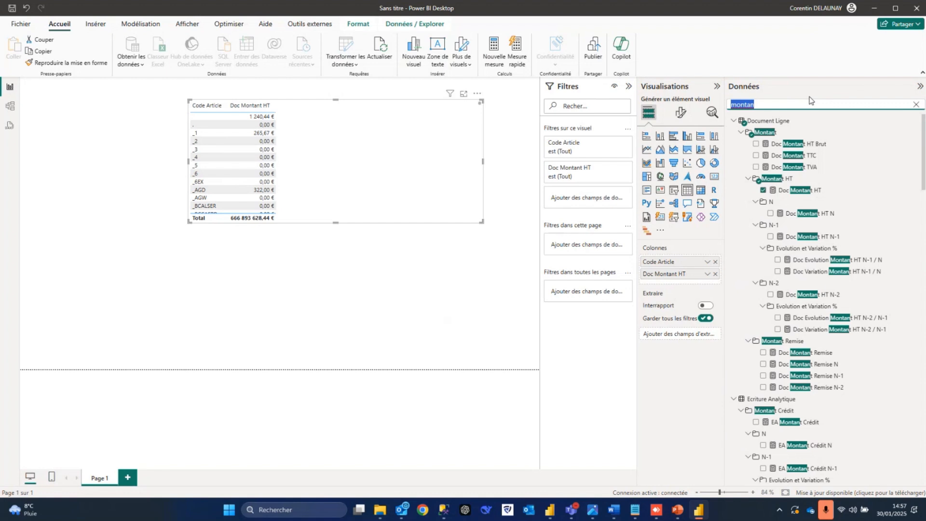
key(BackSpace)
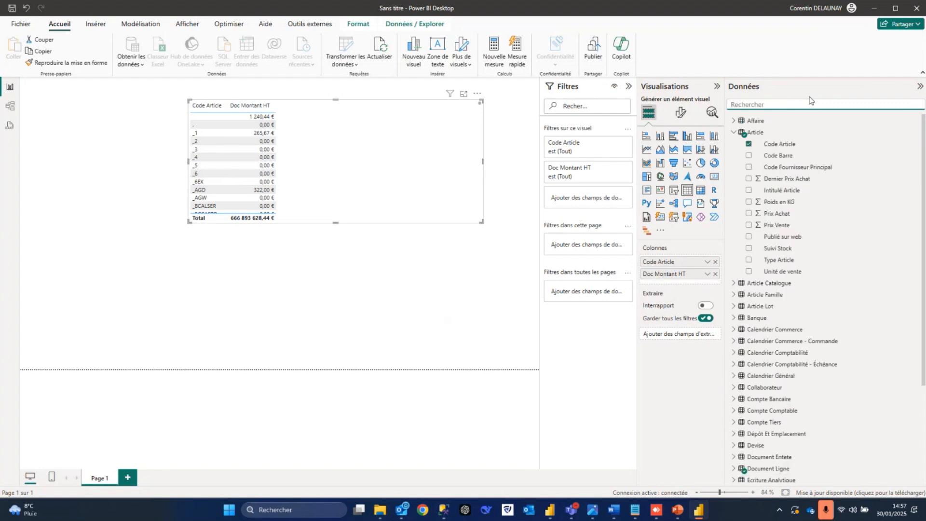
text(type)
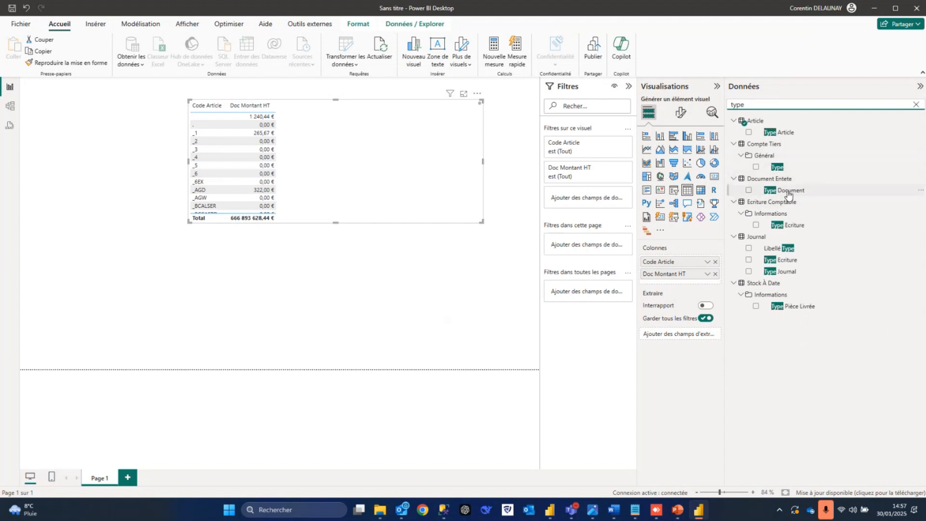
drag(788, 195, 601, 304)
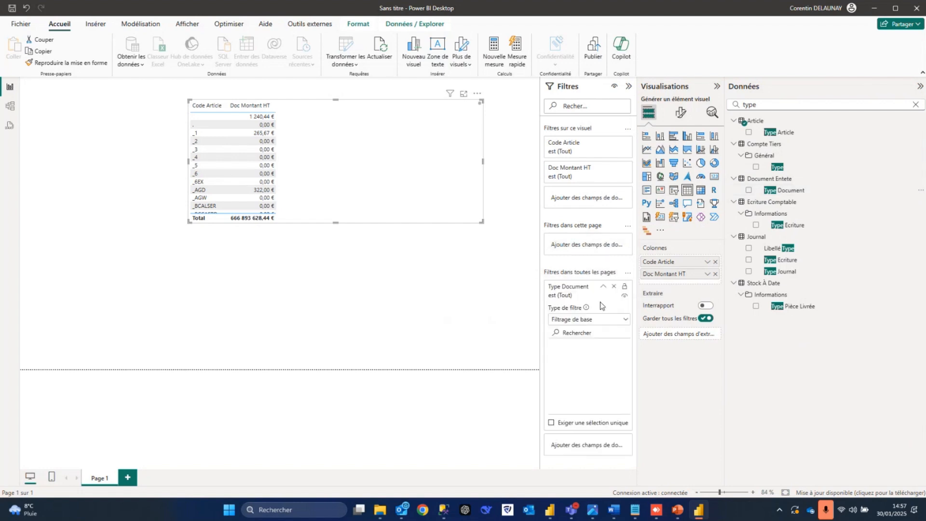
Restrict the Type Document filter to the sales invoice types, selecting Vente - Facture, Vente - Facture avoir and the other Vente - Facture variants
scroll(589, 386, down, 10)
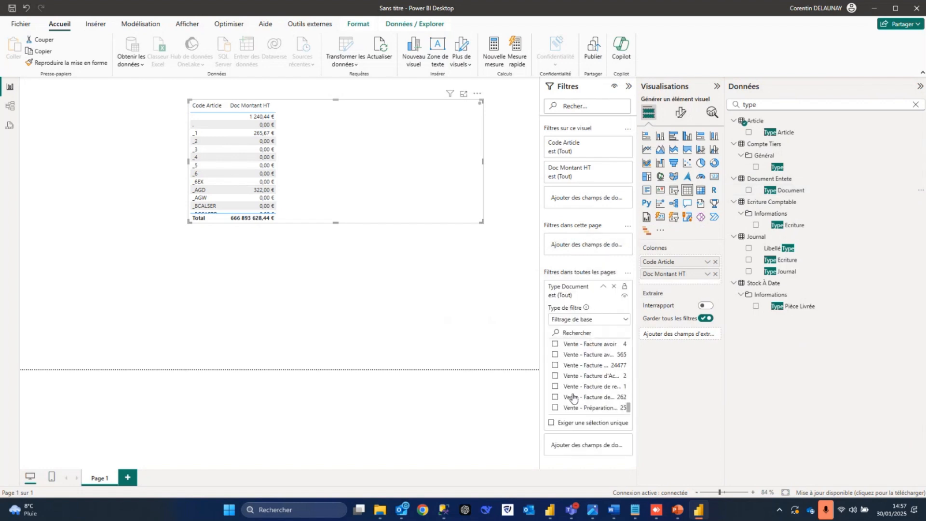
click(555, 397)
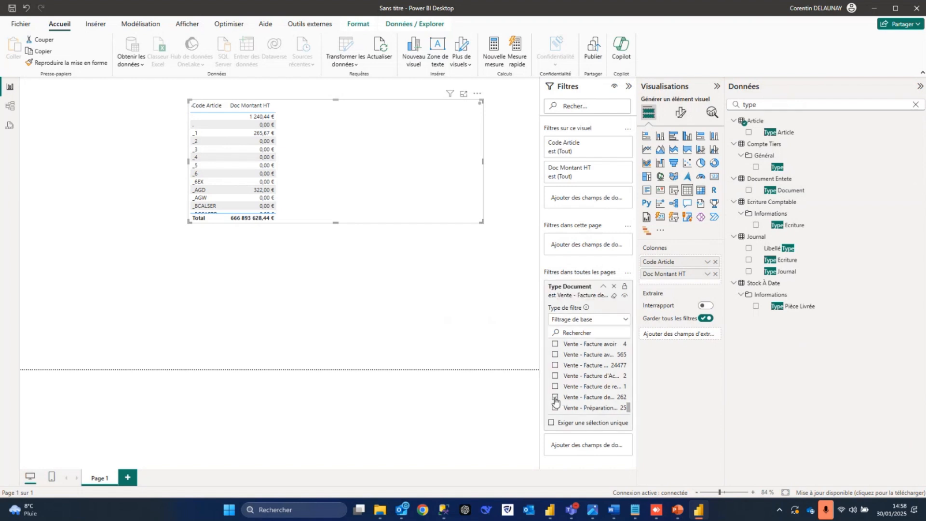
click(555, 386)
click(555, 365)
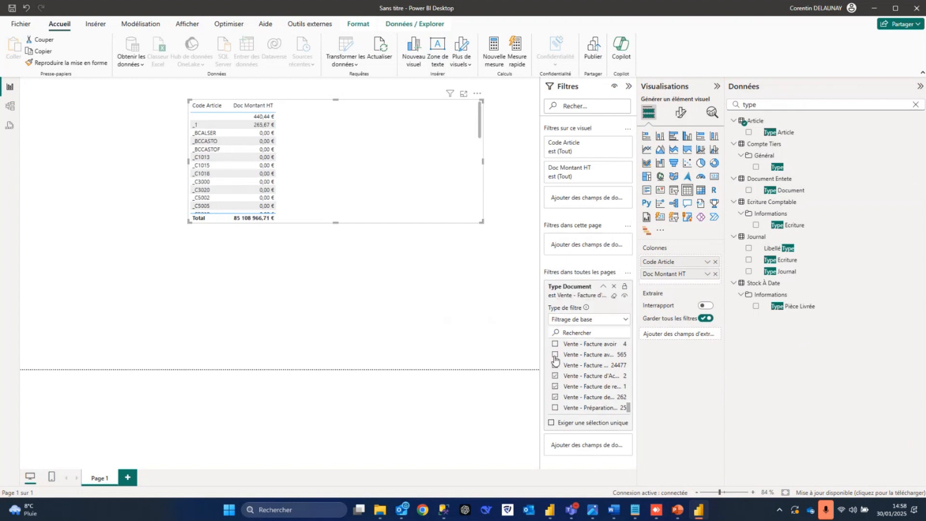
click(555, 355)
scroll(558, 372, up, 1)
click(556, 392)
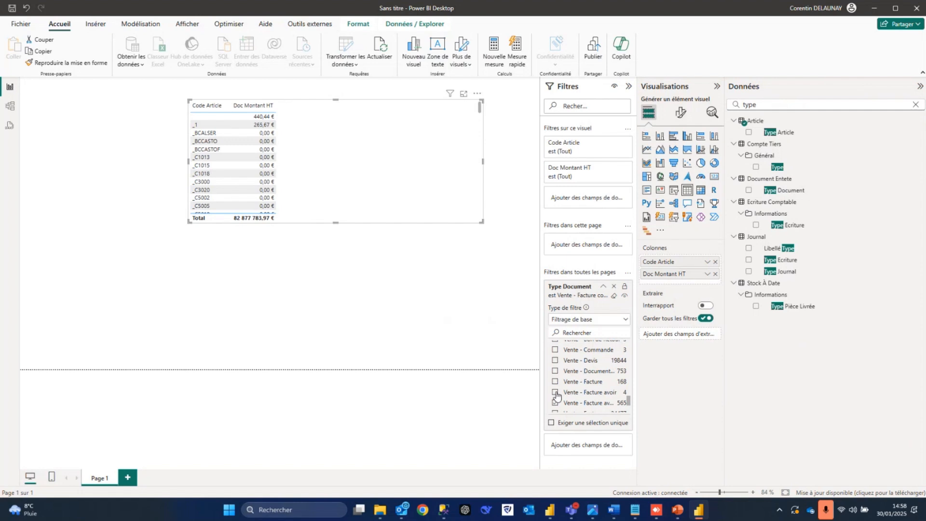
click(556, 381)
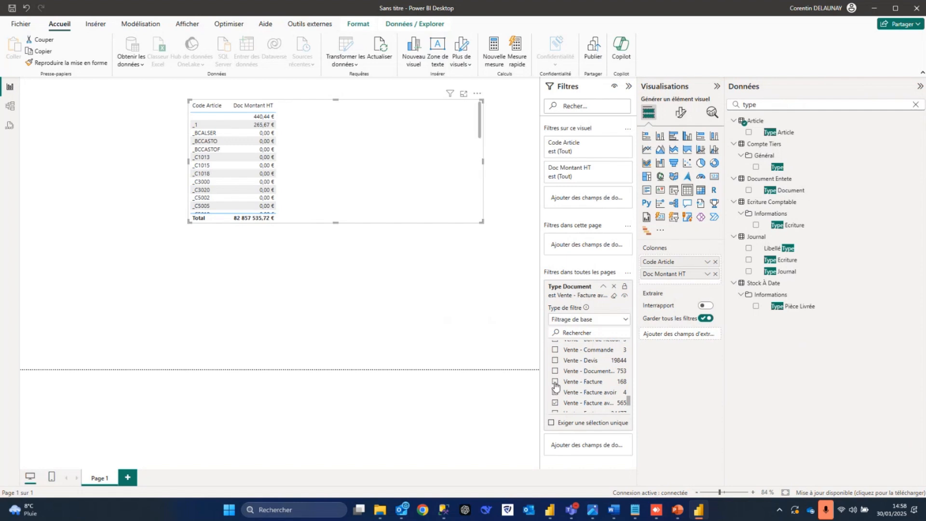
Add a slicer beside the table and fill it with Année Civile from Calendrier Commerce, found by searching the fields for "année"
click(192, 325)
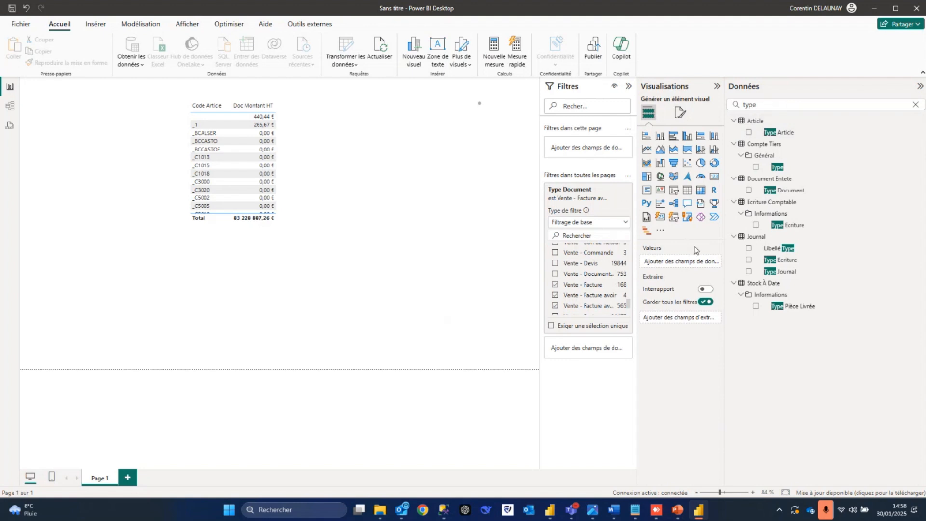
click(674, 191)
drag(158, 308, 106, 162)
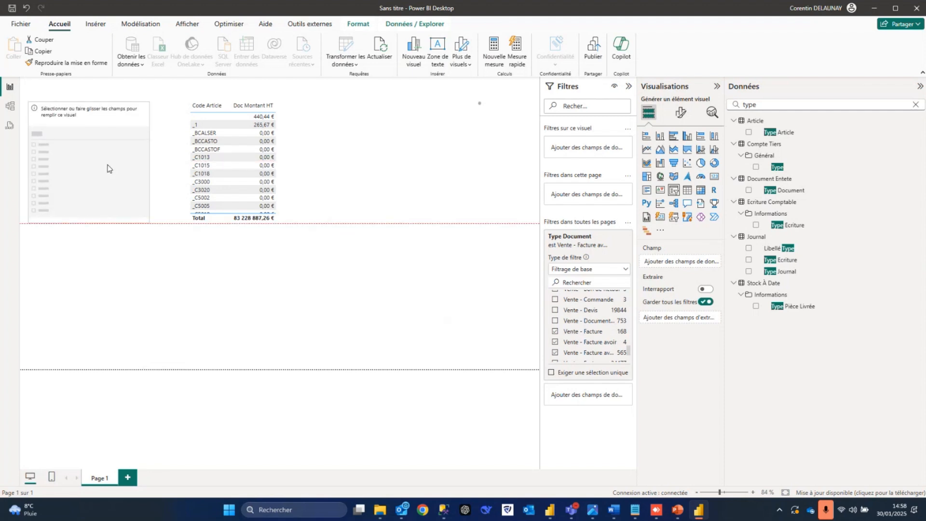
double_click(746, 104)
text(année)
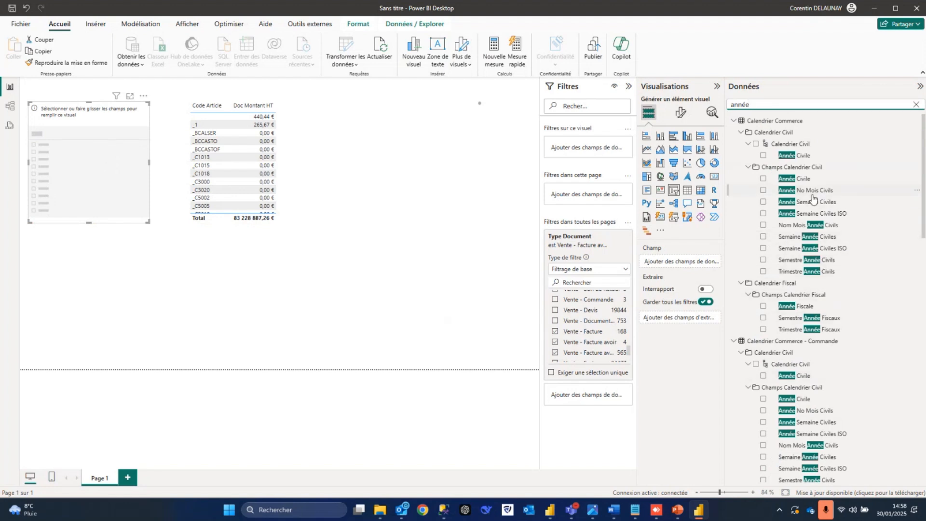
drag(804, 179, 86, 168)
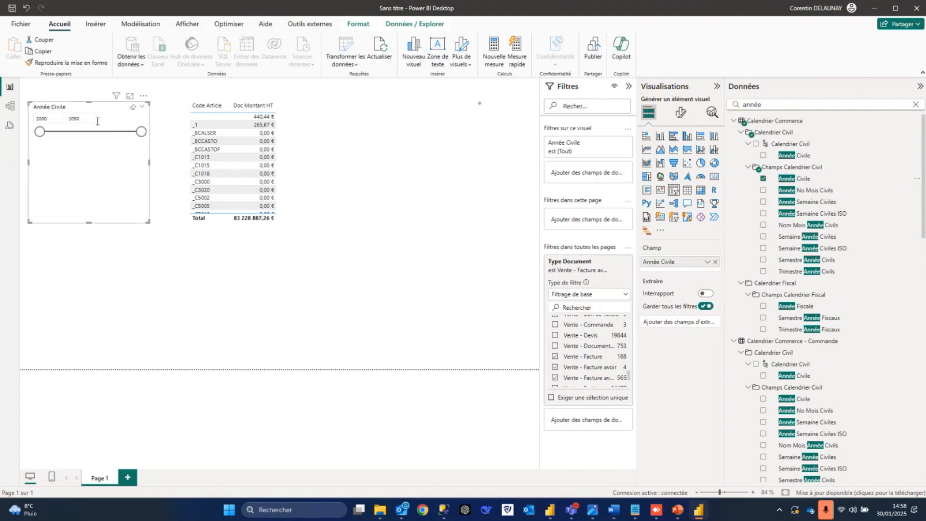
Change the Année Civile slicer's style to Vignette
mouse_move(139, 139)
mouse_down()
mouse_move(99, 140)
mouse_move(134, 144)
mouse_up()
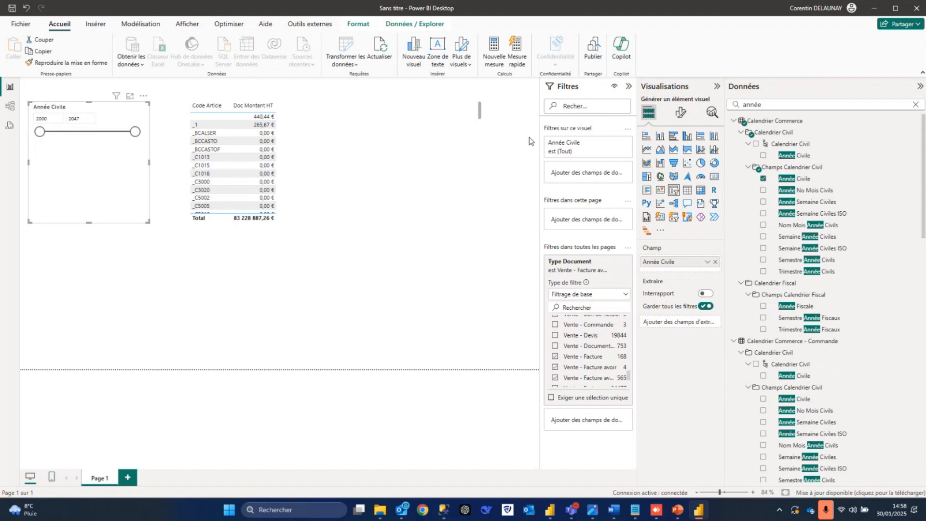
click(682, 114)
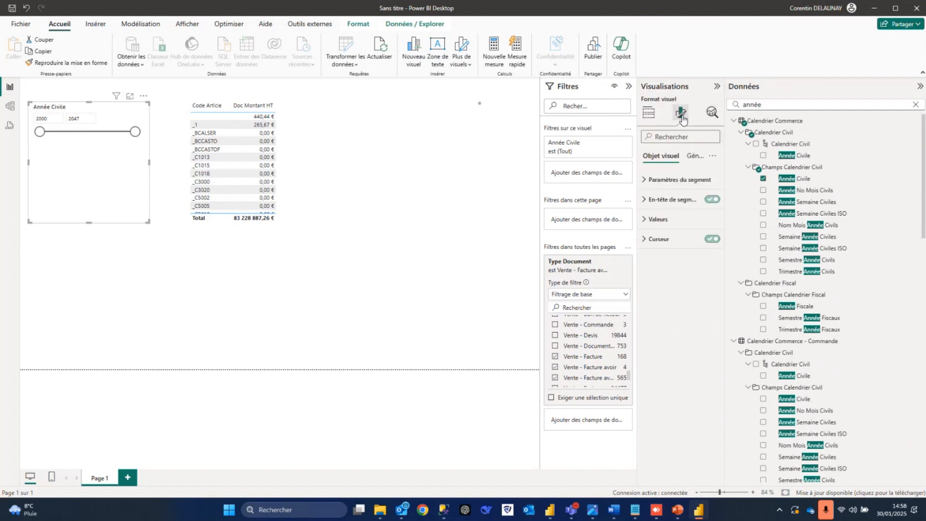
click(677, 185)
click(680, 228)
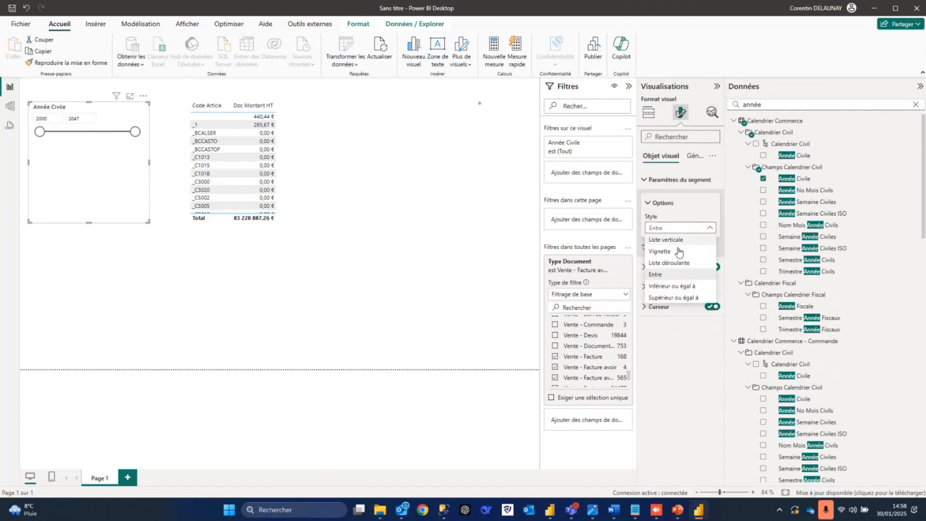
click(679, 251)
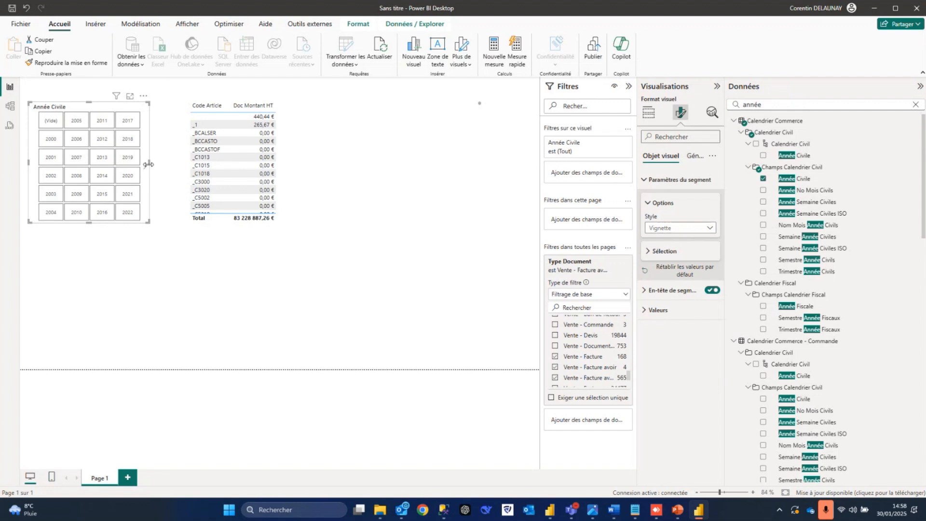
Select 2023 in the Année Civile slicer and narrow the slicer to a single column of year tiles
mouse_move(149, 164)
mouse_down()
mouse_move(95, 174)
mouse_move(153, 178)
mouse_up()
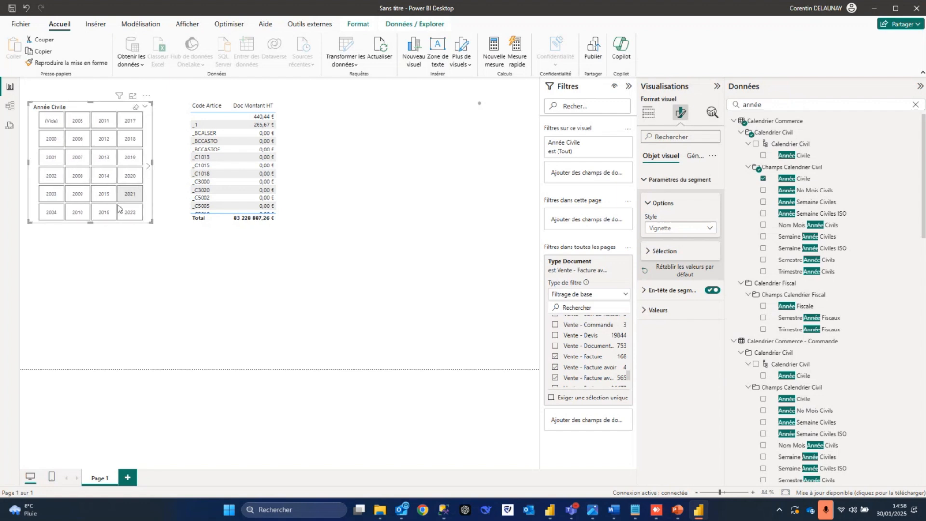
scroll(118, 209, down, 1)
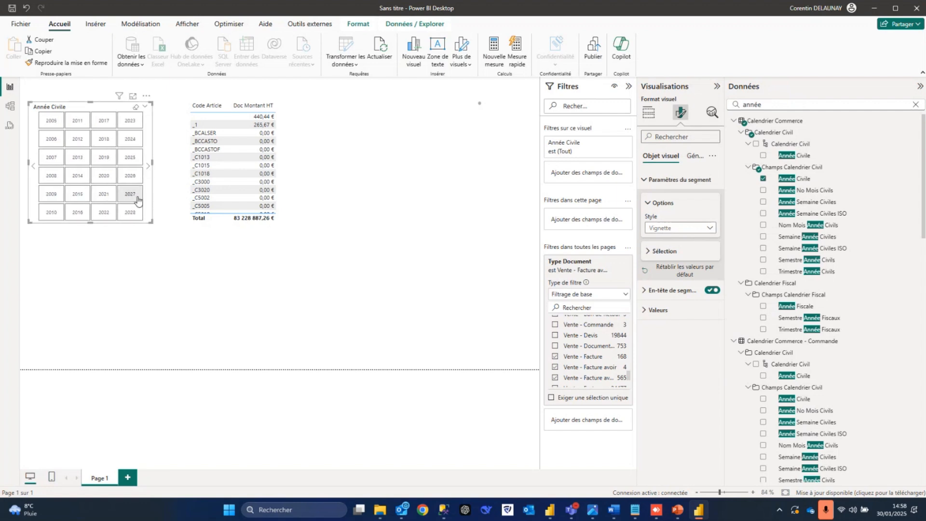
click(130, 126)
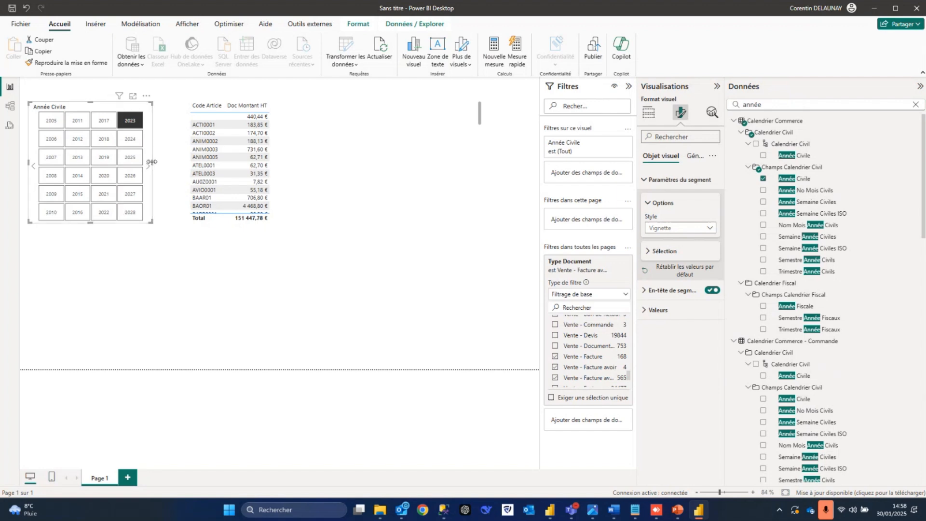
drag(152, 162, 83, 164)
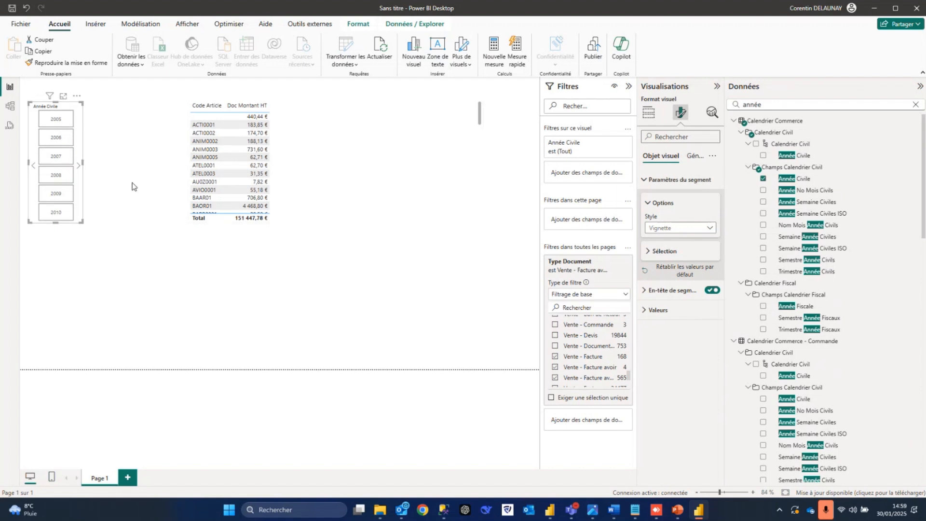
Add a second, empty slicer and place it directly below the Année Civile slicer
click(649, 112)
click(288, 322)
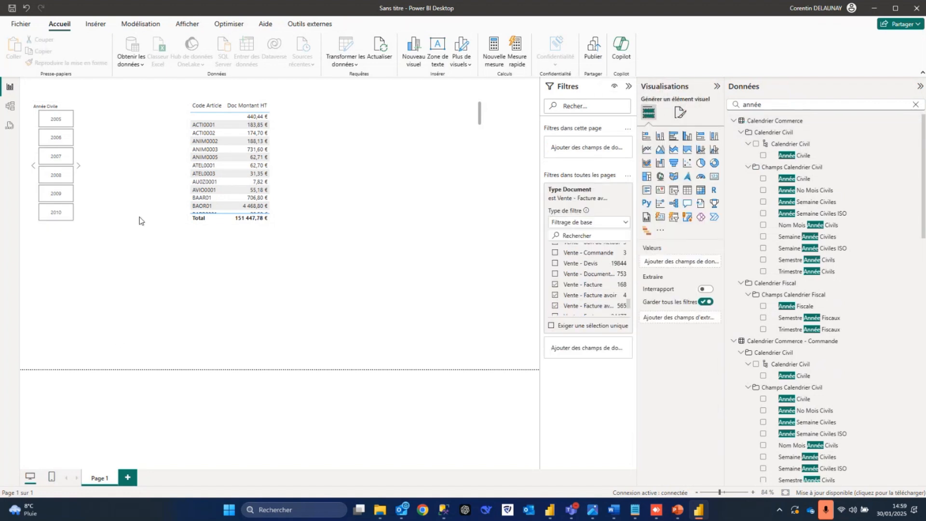
click(673, 217)
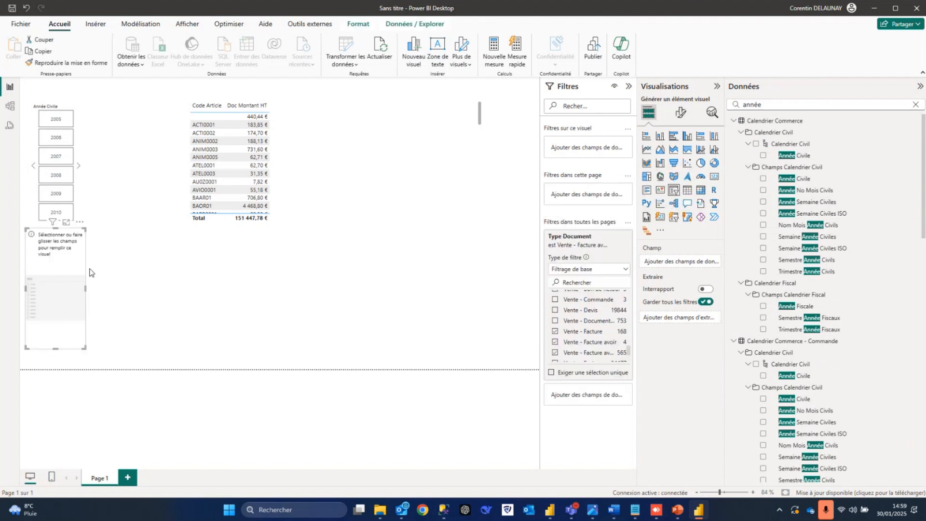
drag(68, 285, 78, 292)
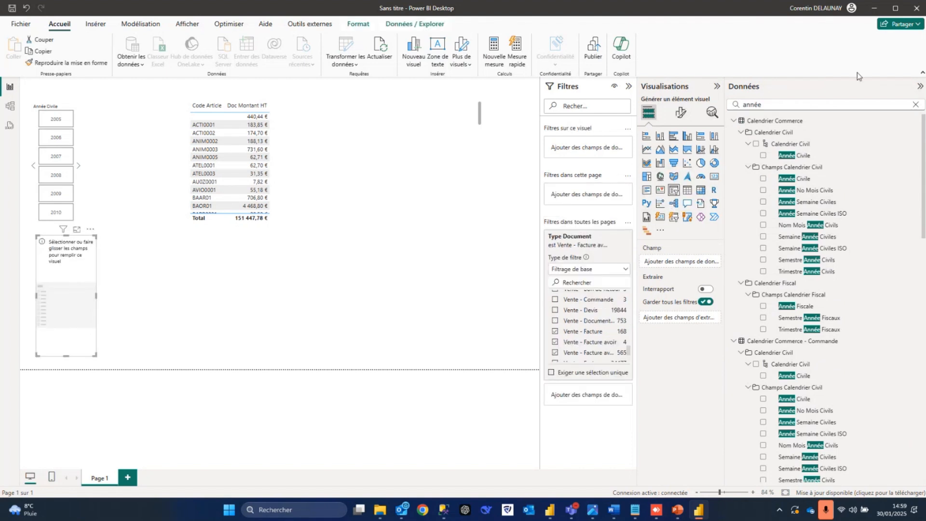
Search the fields for "soc", add Nom de Société to the empty slicer and select BIJOU 2 in it
double_click(794, 104)
text(sopc)
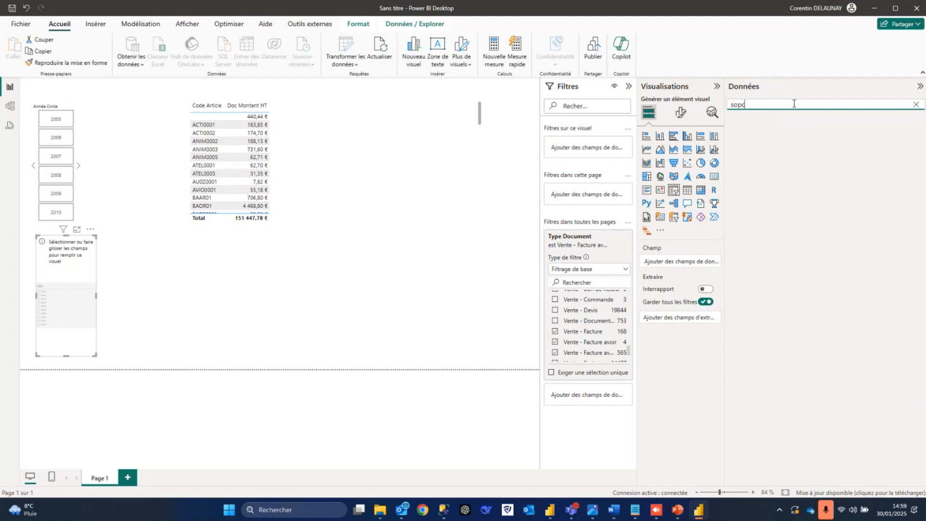
key(BackSpace)
key(BackSpace)
text(c)
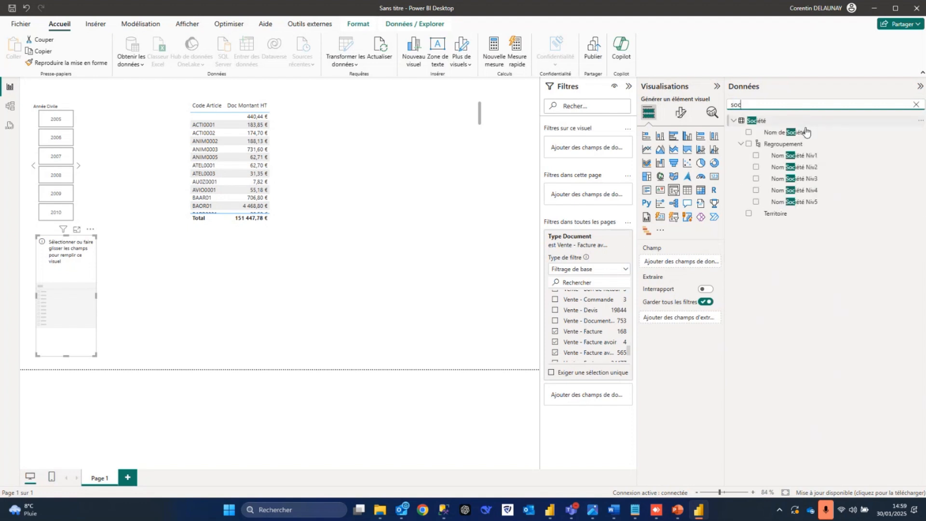
drag(806, 131, 70, 289)
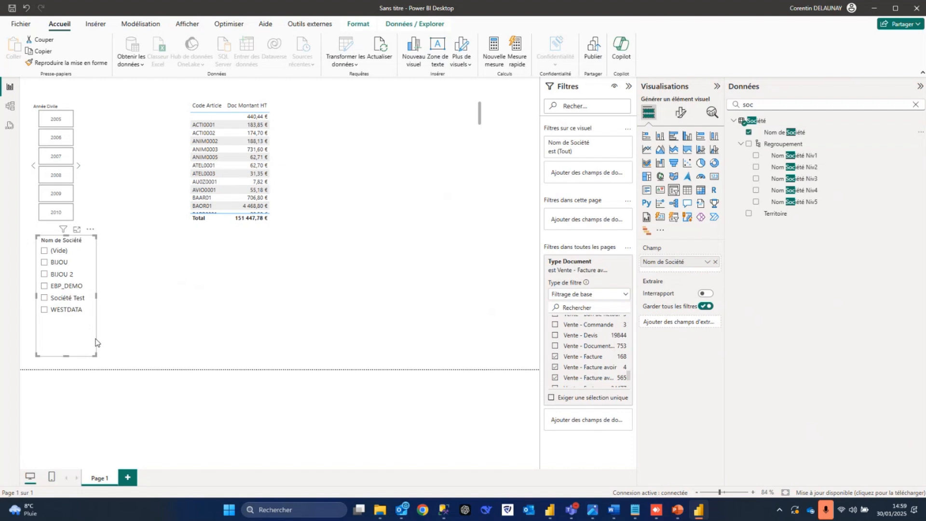
click(44, 275)
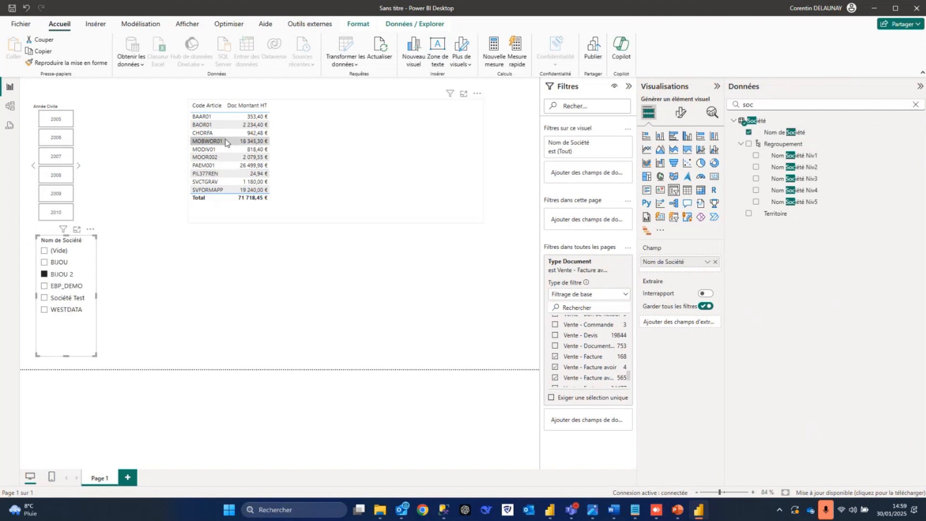
Switch the Année Civile slicer's visual-level filter to basic filtering (Filtrage de base)
double_click(79, 189)
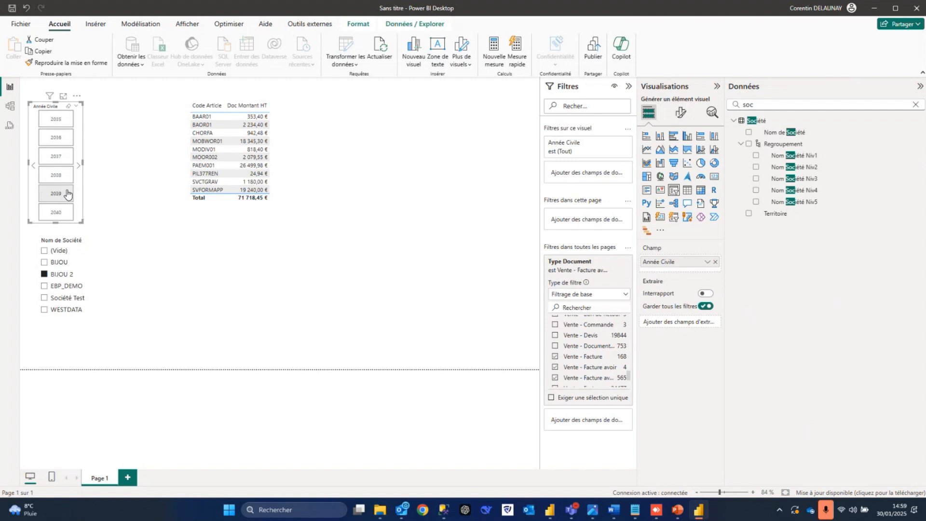
scroll(67, 194, up, 3)
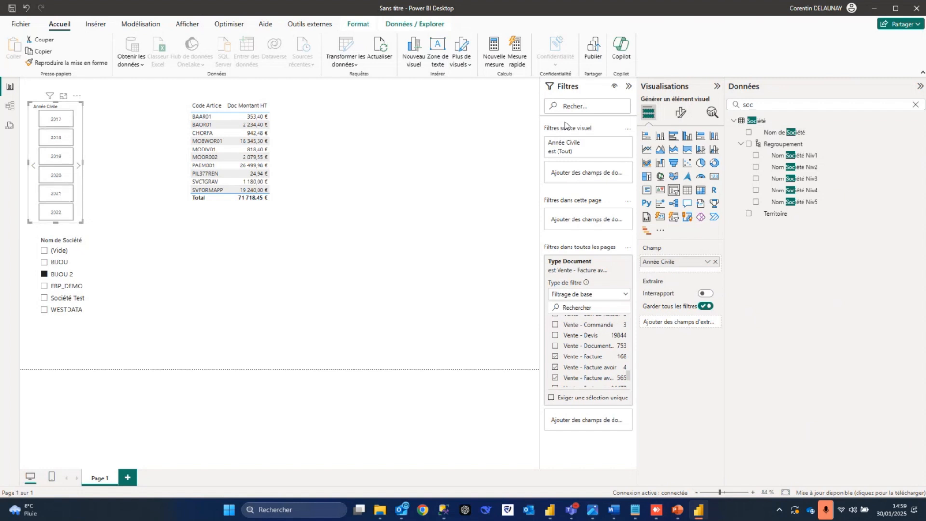
click(613, 142)
click(584, 181)
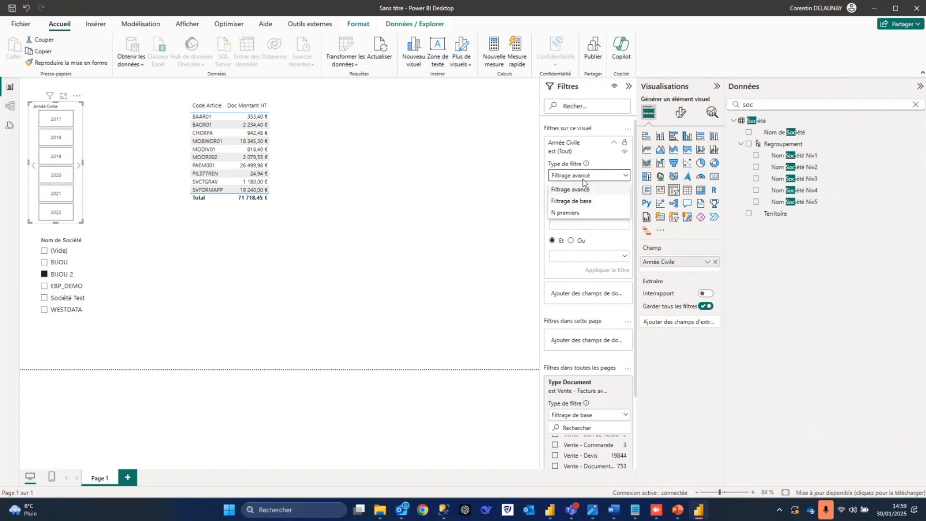
click(579, 201)
Restrict the Année Civile slicer's filter to the years 2018 through 2025
scroll(560, 217, down, 6)
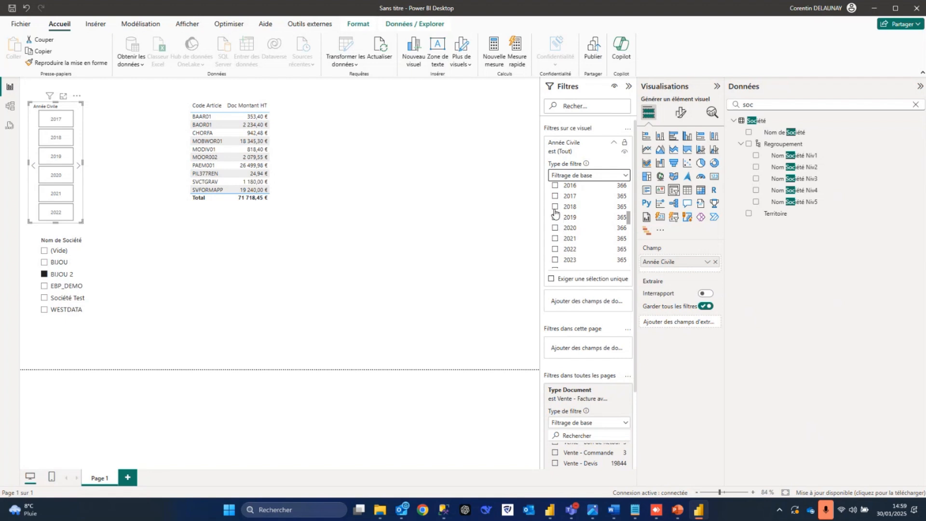
click(555, 206)
click(555, 217)
click(555, 228)
click(555, 239)
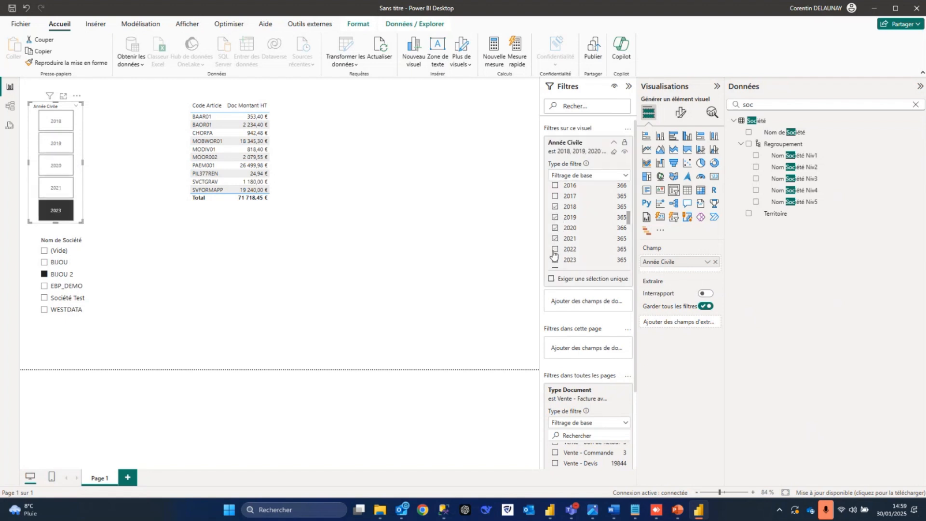
click(555, 249)
click(555, 259)
scroll(555, 261, down, 2)
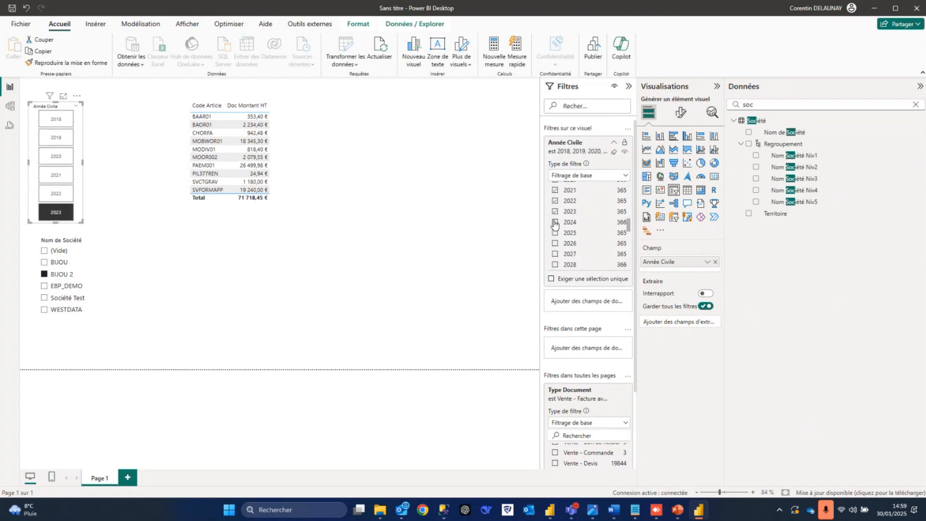
click(554, 223)
click(555, 233)
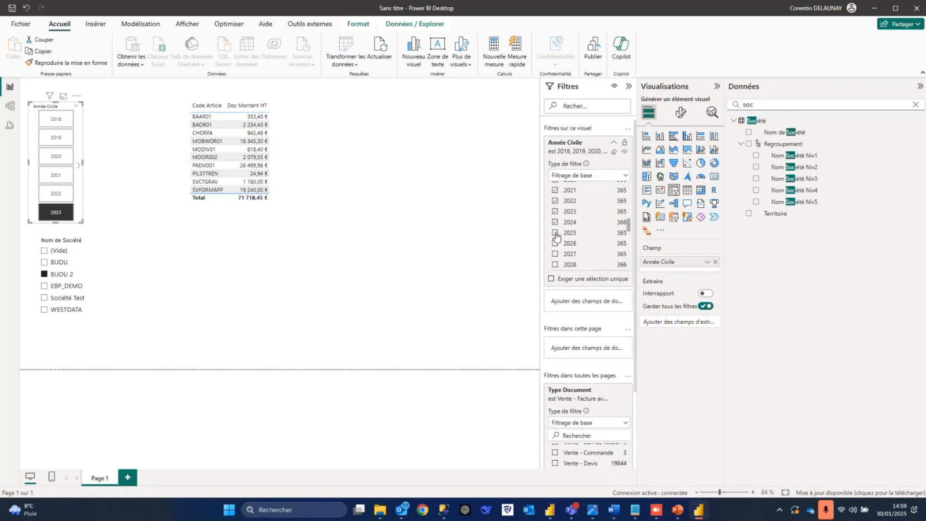
click(346, 288)
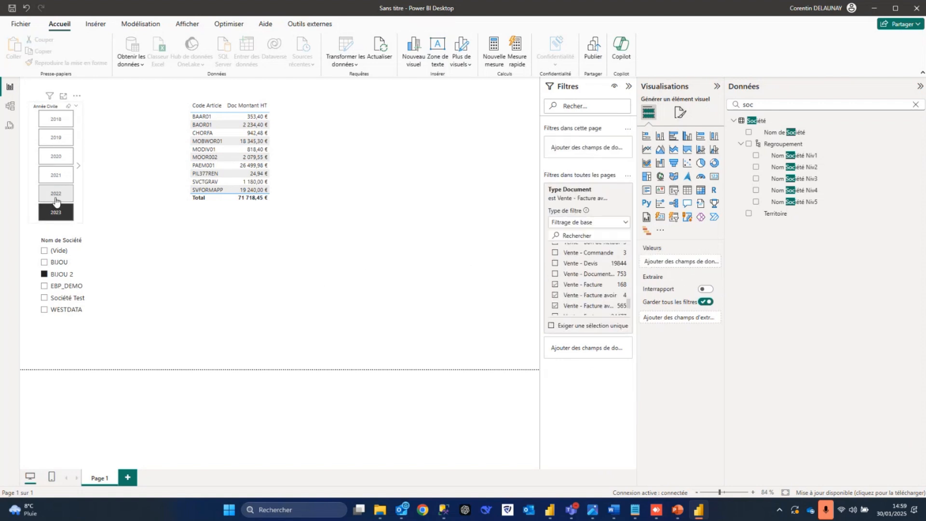
Select 2024 in the Année Civile slicer to view that year's article amounts
click(55, 201)
scroll(61, 193, down, 2)
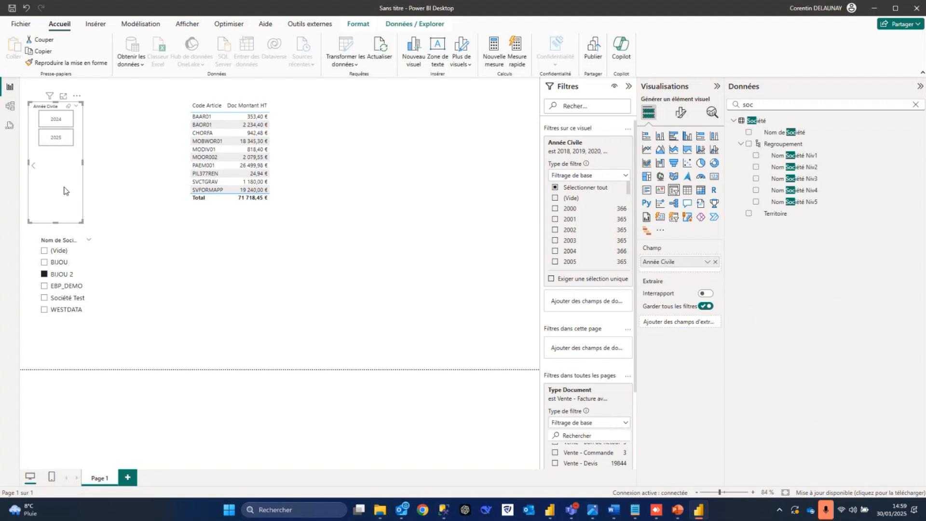
click(55, 127)
scroll(57, 186, up, 4)
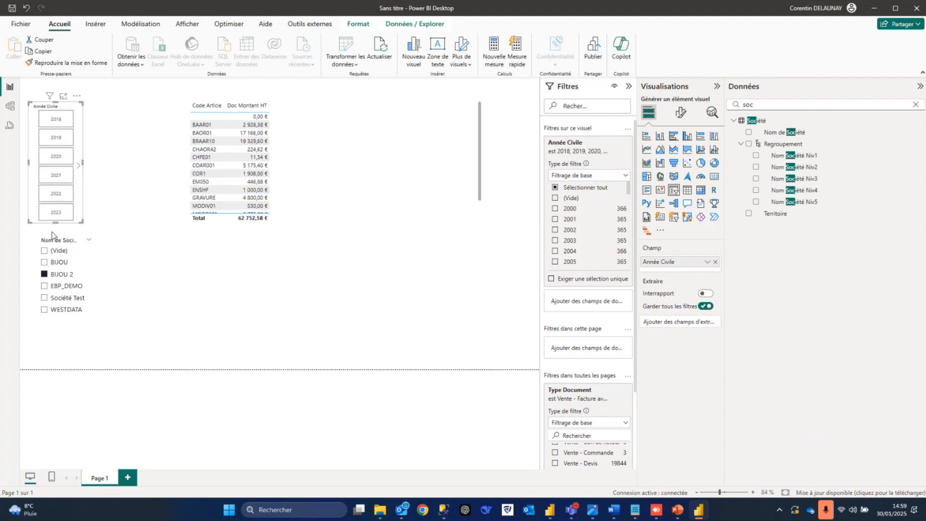
scroll(60, 208, down, 3)
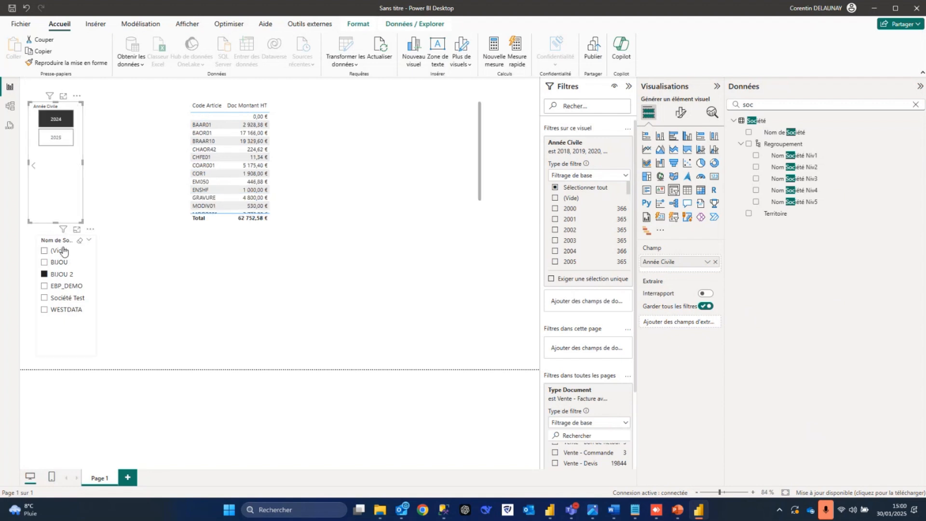
Move the Nom de Société slicer lower and shorten it, and extend the Année Civile slicer downward to show seven years
drag(58, 242, 50, 253)
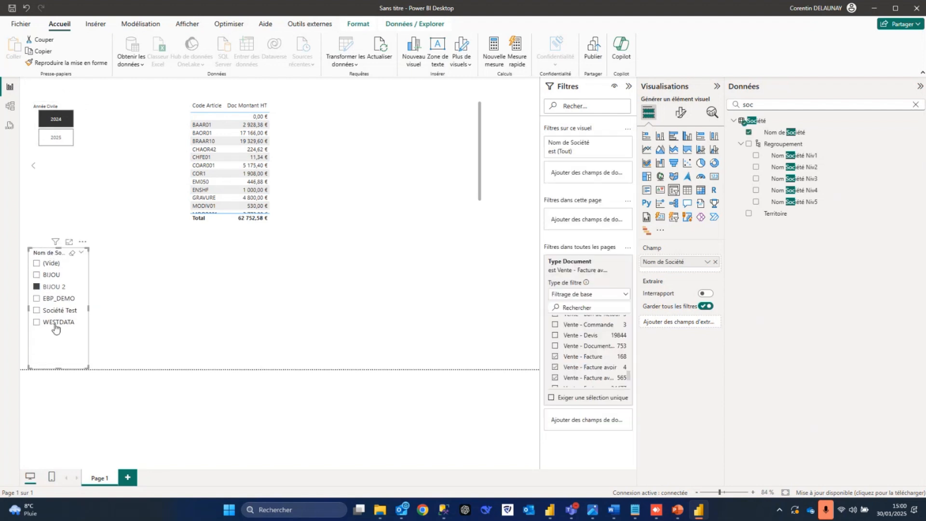
drag(57, 369, 72, 353)
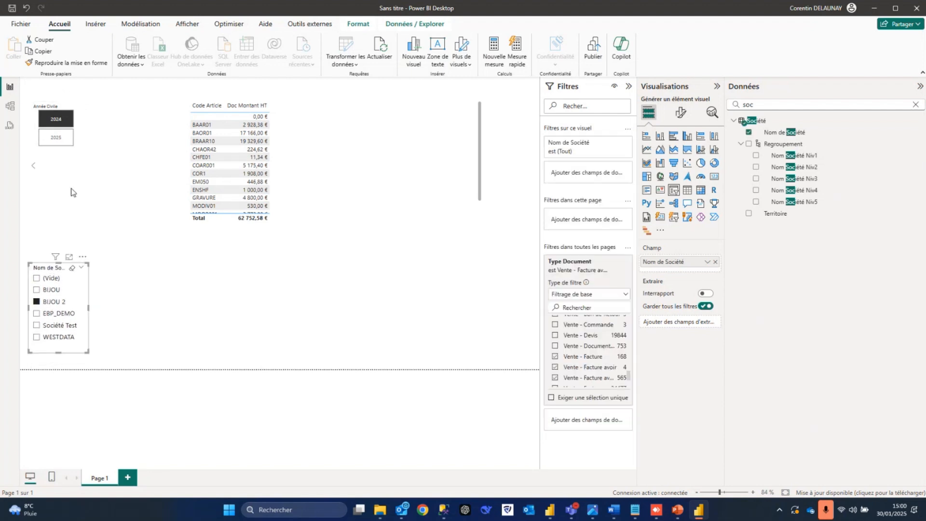
click(55, 223)
drag(55, 223, 55, 253)
scroll(60, 205, up, 1)
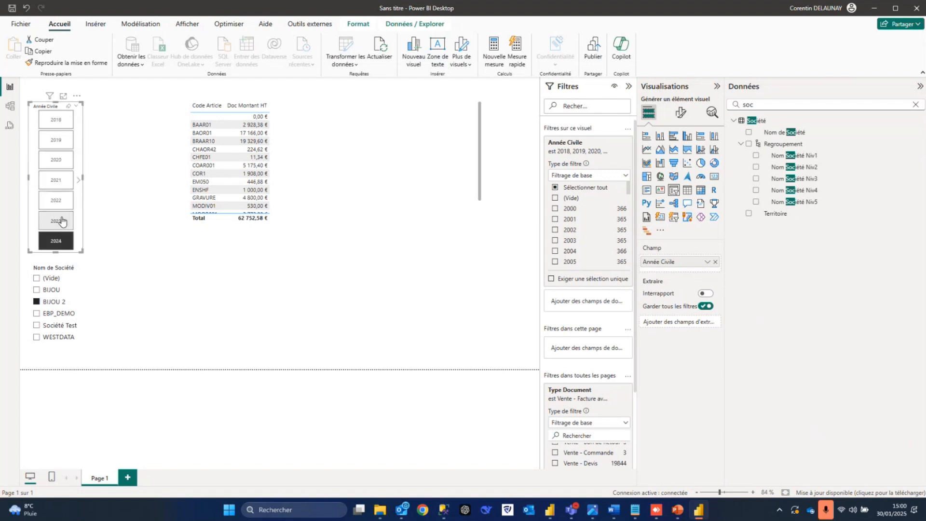
Select 2023 in the Année Civile slicer to filter the article table
scroll(61, 217, down, 1)
scroll(66, 145, up, 1)
click(58, 222)
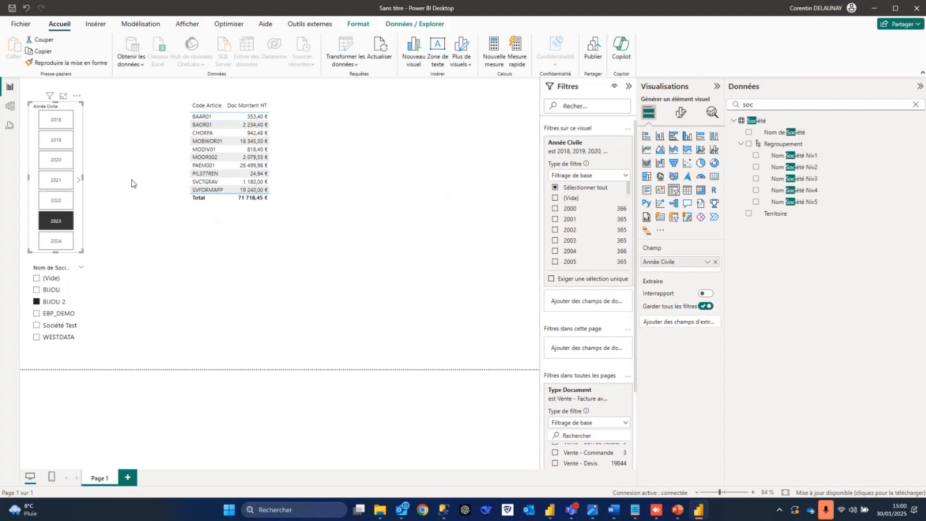
click(329, 288)
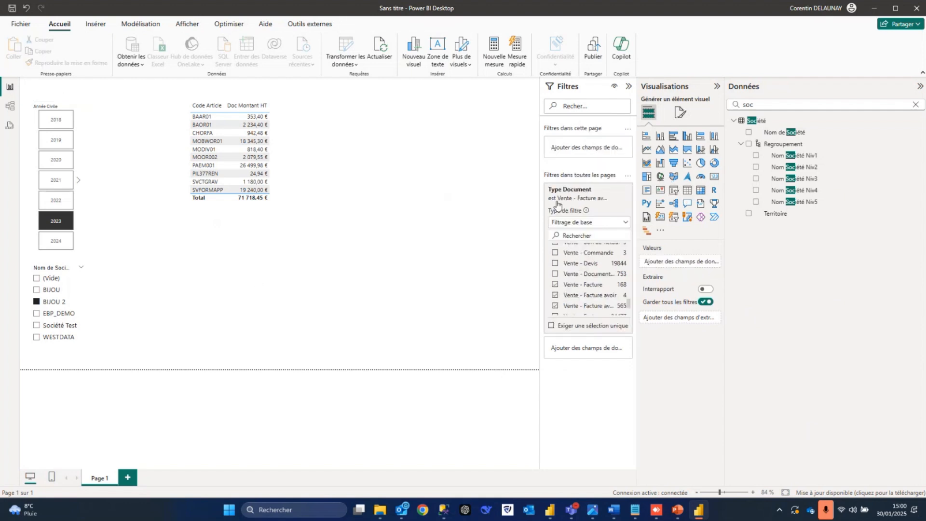
Add a tall, narrow slicer on Nom Mois Civil between the Année Civile slicer and the article table
click(674, 190)
drag(158, 303, 128, 148)
drag(120, 192, 117, 253)
double_click(751, 107)
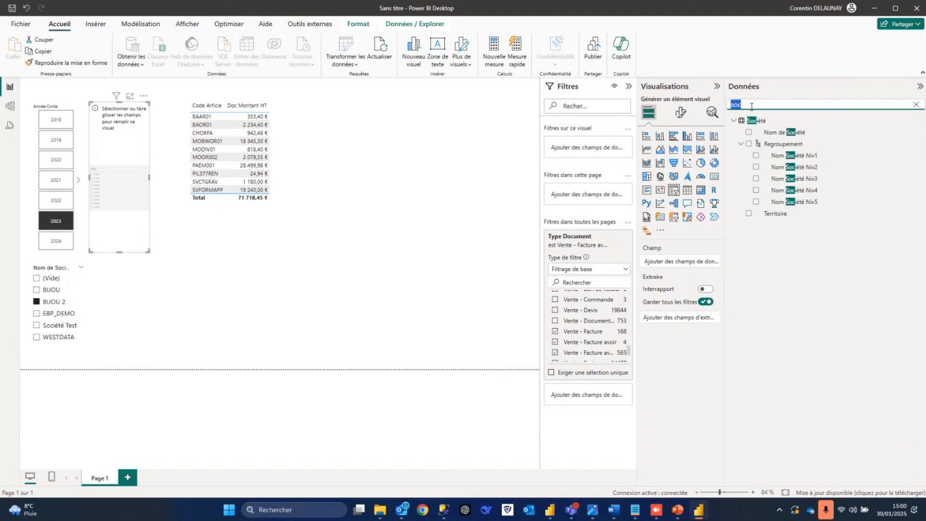
text(mois)
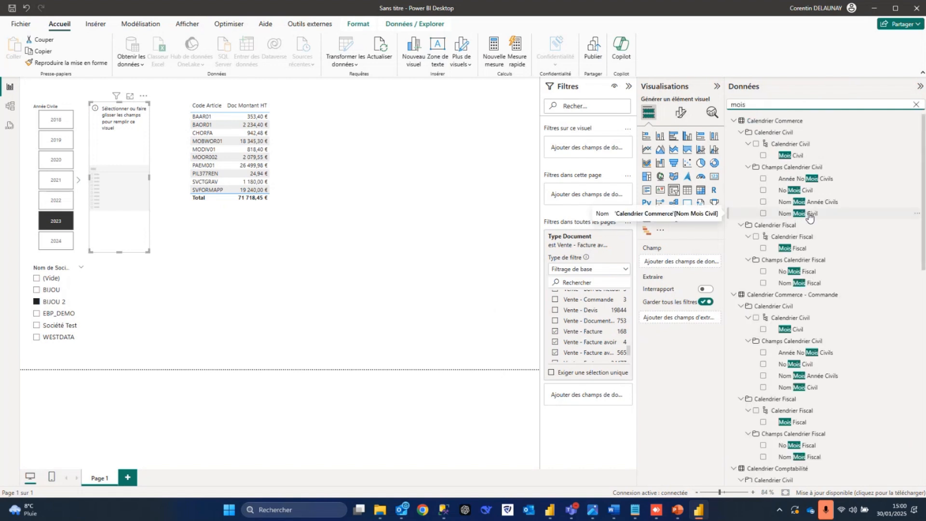
drag(807, 214, 122, 168)
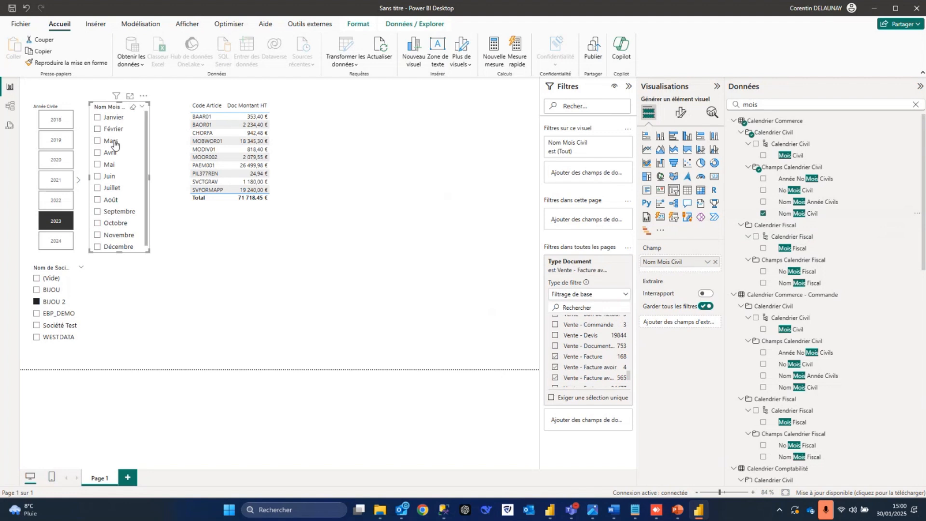
Test the Nom Mois Civil slicer with Août, Septembre, Février and Janvier, and clear the month selection
click(97, 200)
click(98, 200)
click(97, 213)
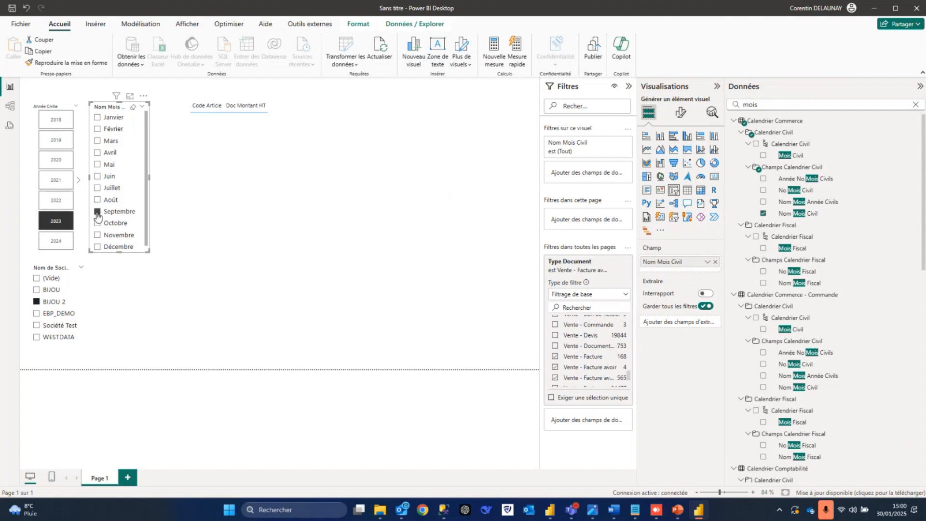
click(98, 212)
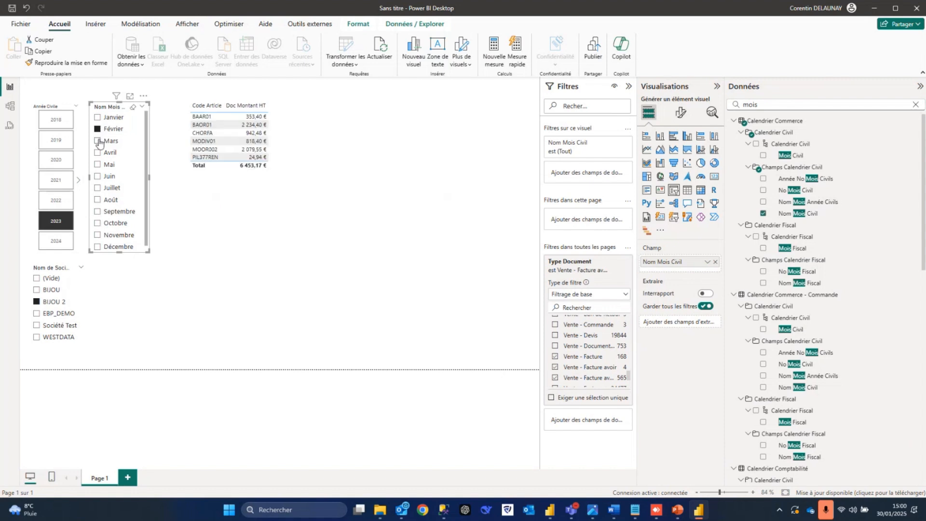
click(98, 140)
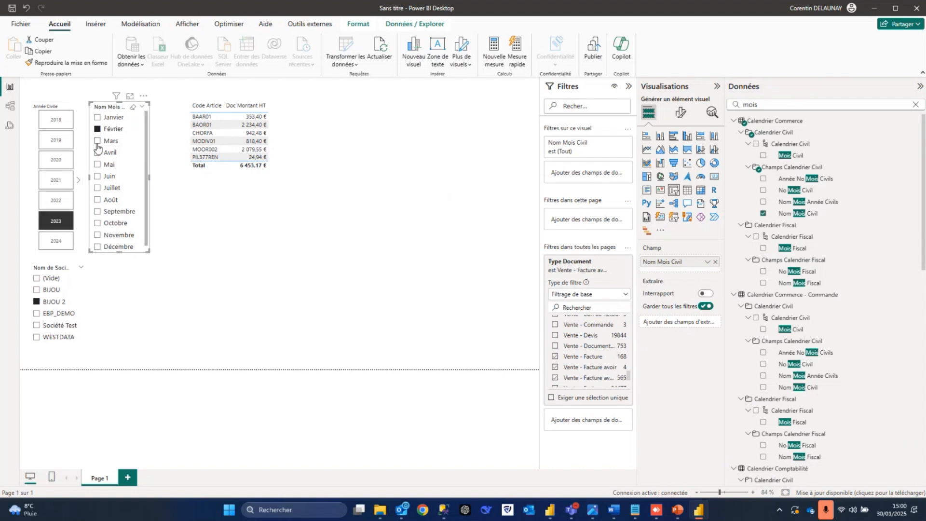
click(98, 117)
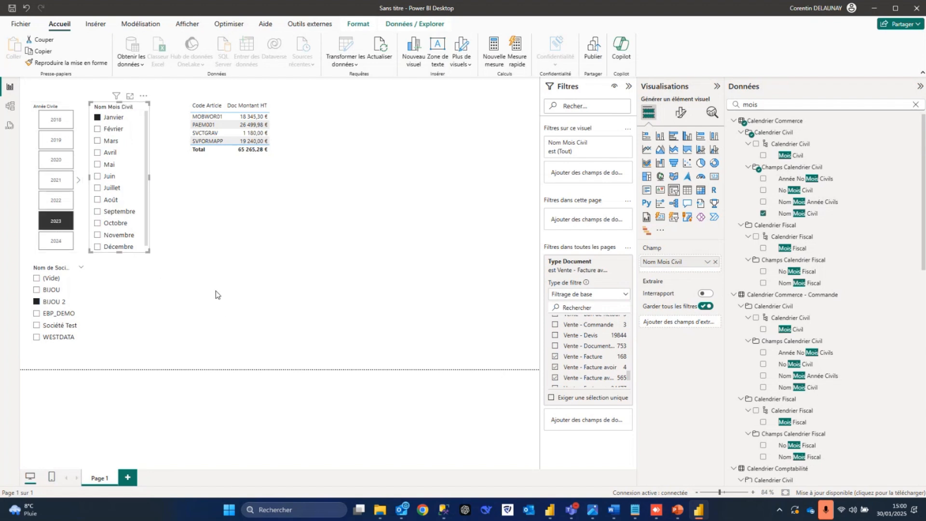
click(97, 121)
click(347, 325)
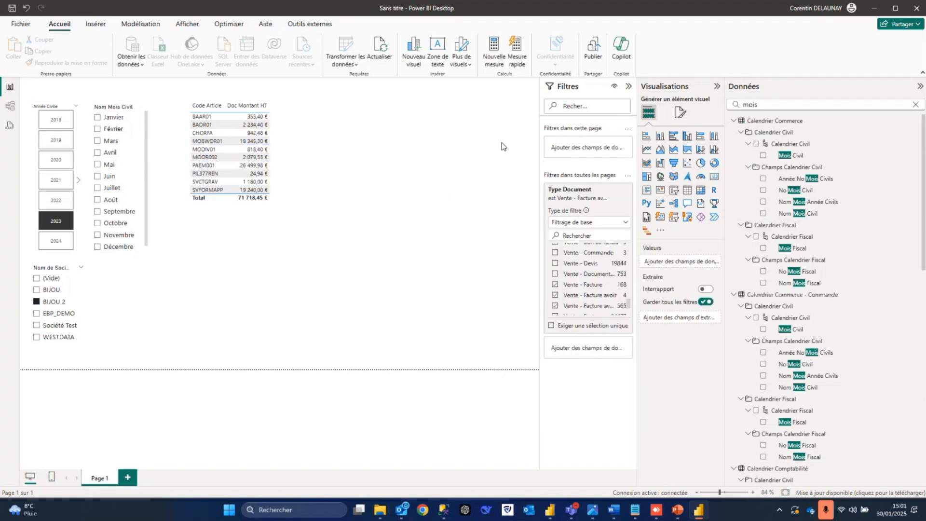
Add the Doc Montant HT N-1 measure to the article table and select 2024 in the Année Civile slicer
click(463, 188)
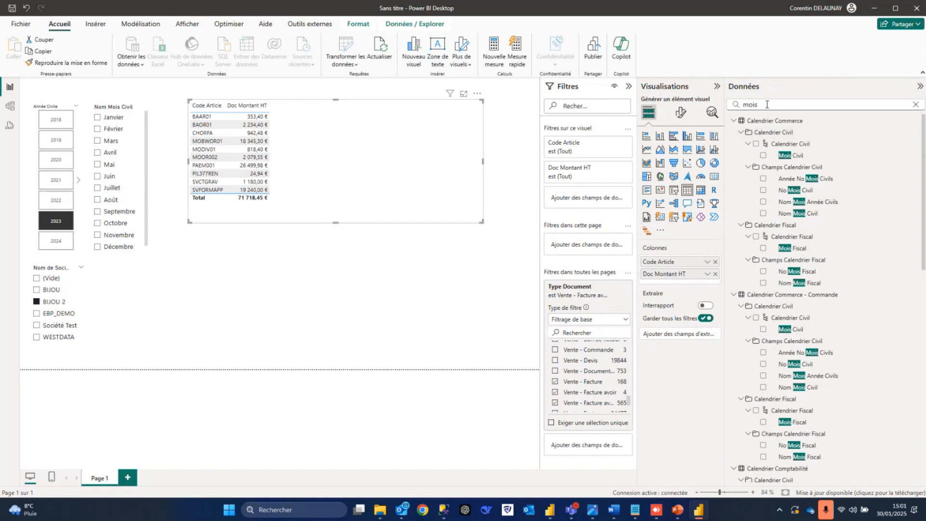
drag(767, 105, 725, 105)
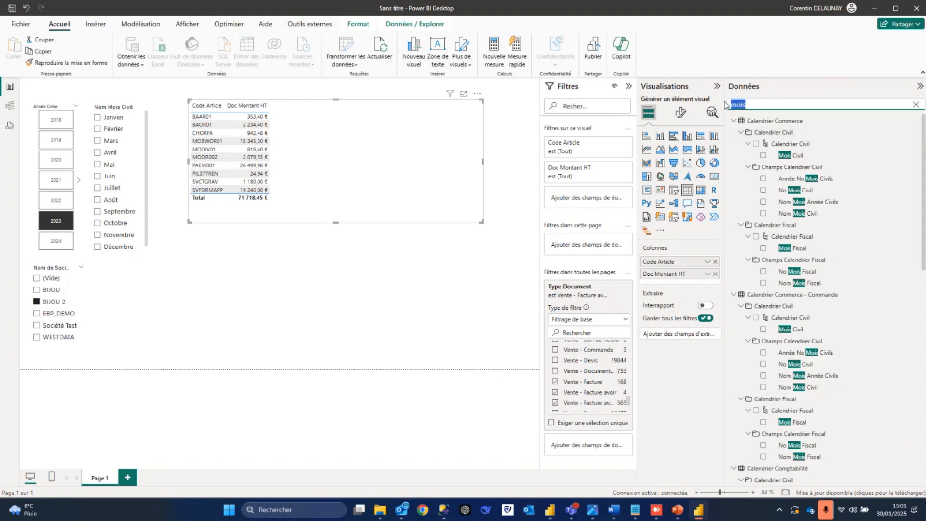
text(montan)
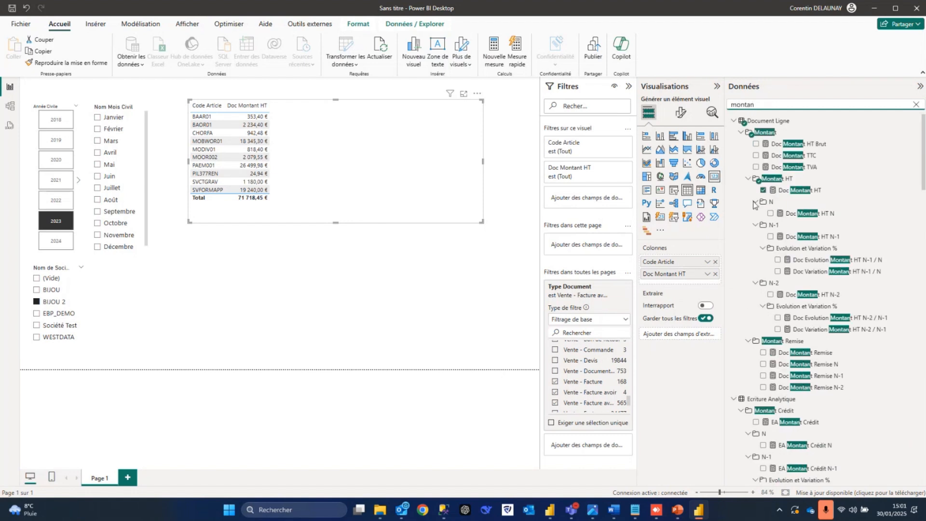
drag(827, 240, 378, 144)
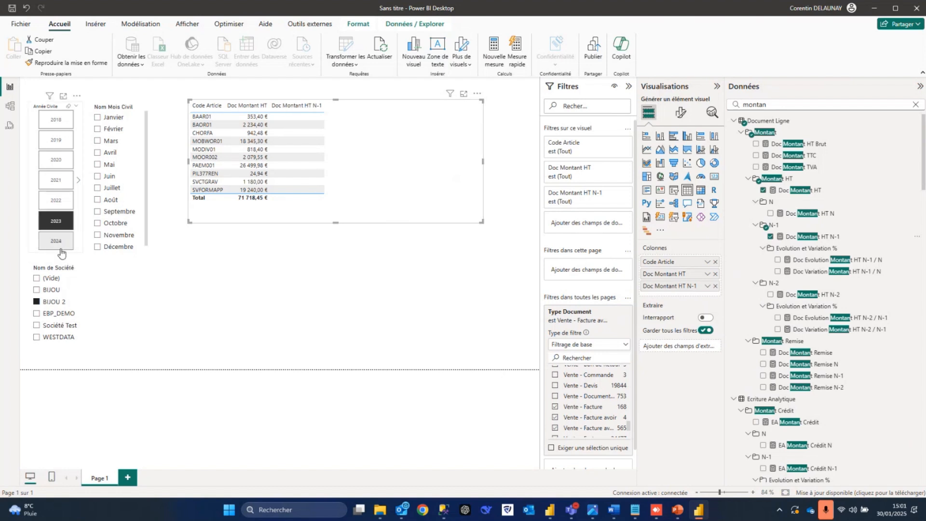
click(56, 240)
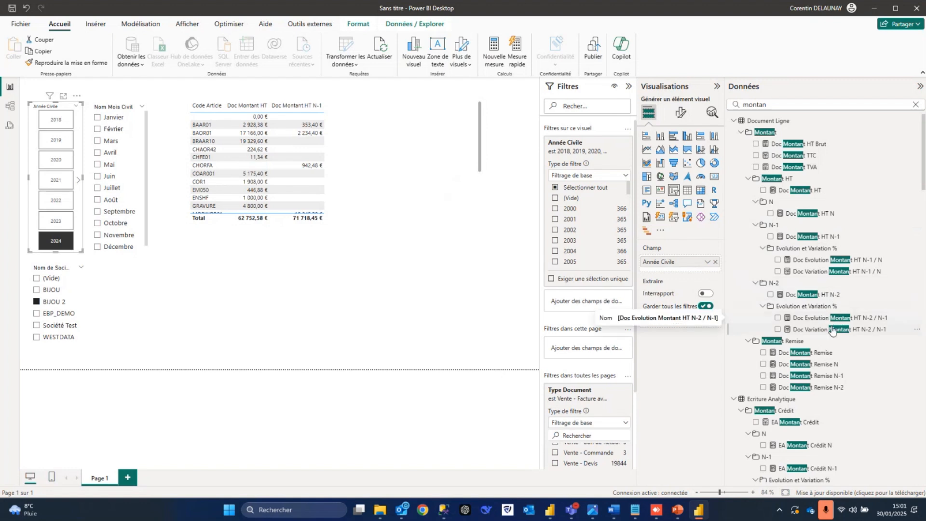
Add Doc Evolution Montant HT N-1 / N and Doc Variation Montant HT N-1 / N to the article table and widen it
drag(845, 260, 381, 188)
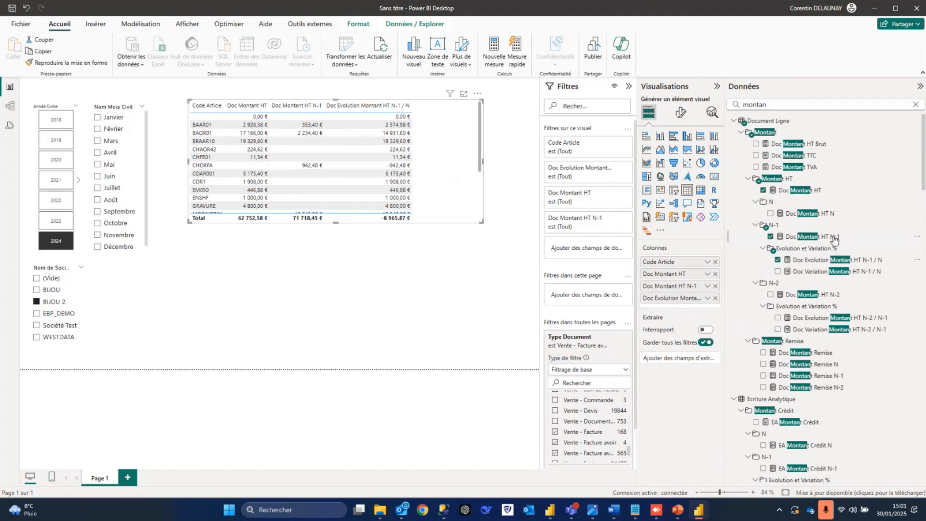
drag(830, 272, 519, 172)
scroll(476, 177, down, 5)
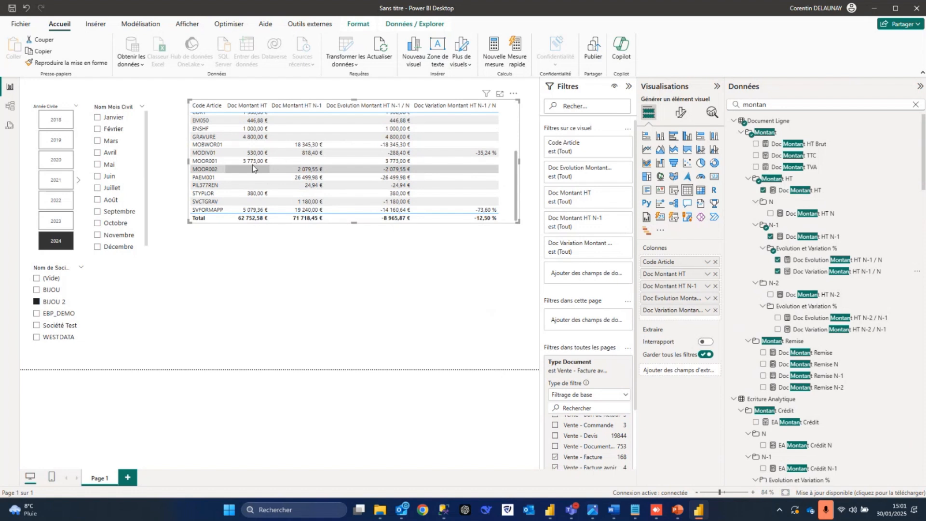
click(385, 296)
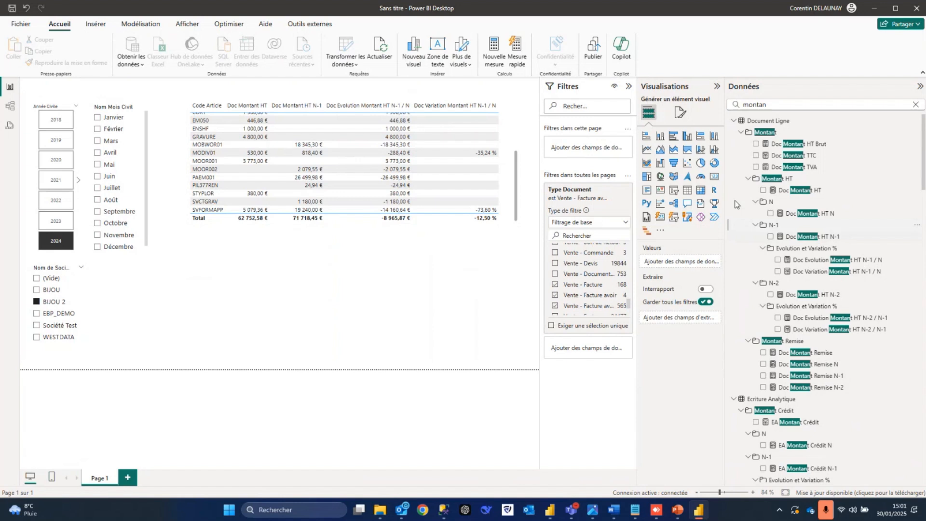
Insert a donut chart below the article table with Code Article as its legend
click(715, 164)
drag(107, 298, 191, 278)
drag(230, 323, 285, 359)
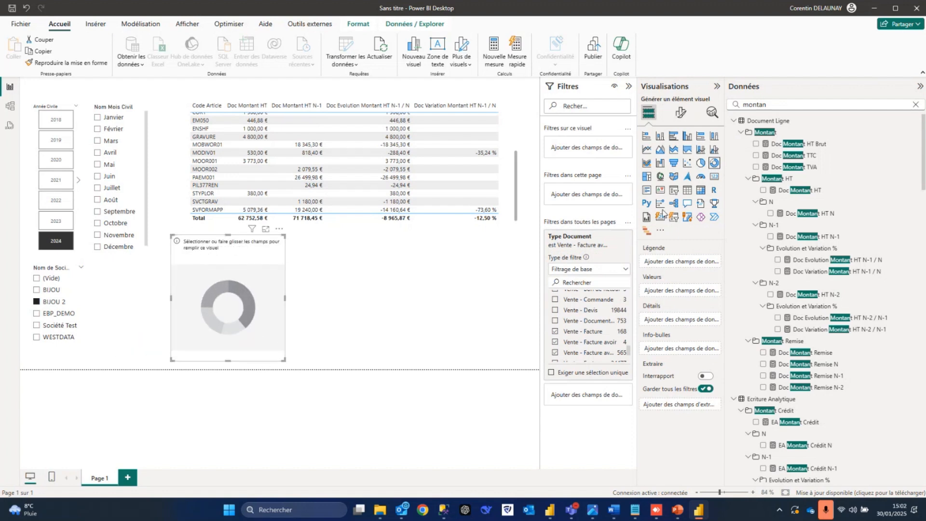
double_click(757, 105)
text(code)
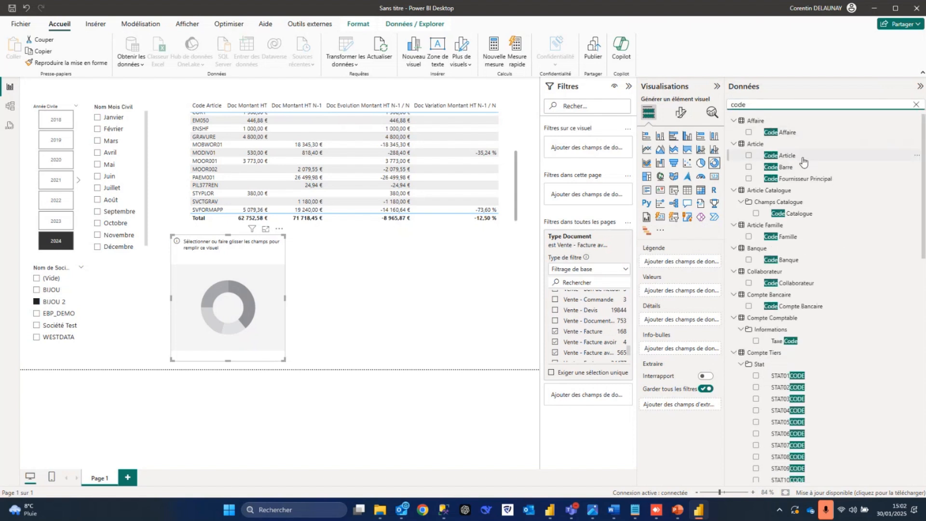
drag(802, 159, 229, 298)
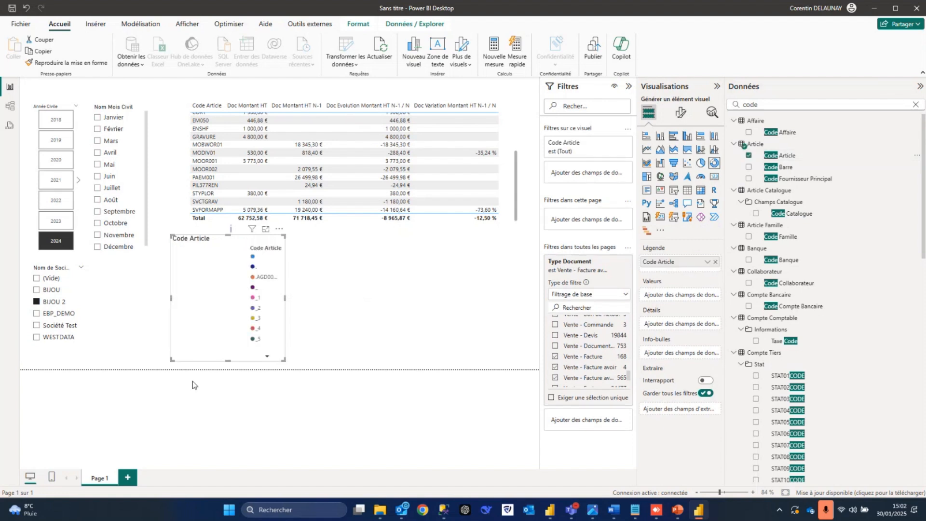
Add Doc Montant HT as the donut chart's values, then widen the chart and shift it slightly toward the slicers
drag(789, 106, 719, 108)
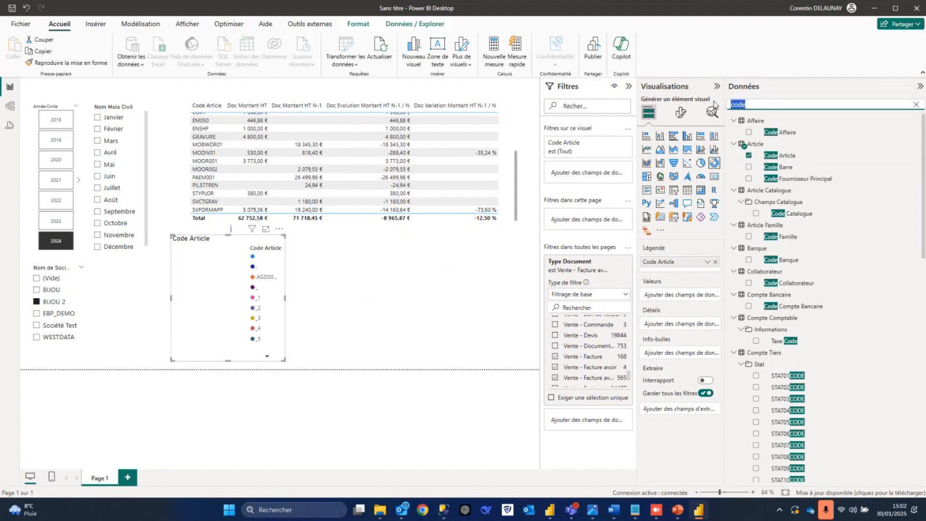
text(montant)
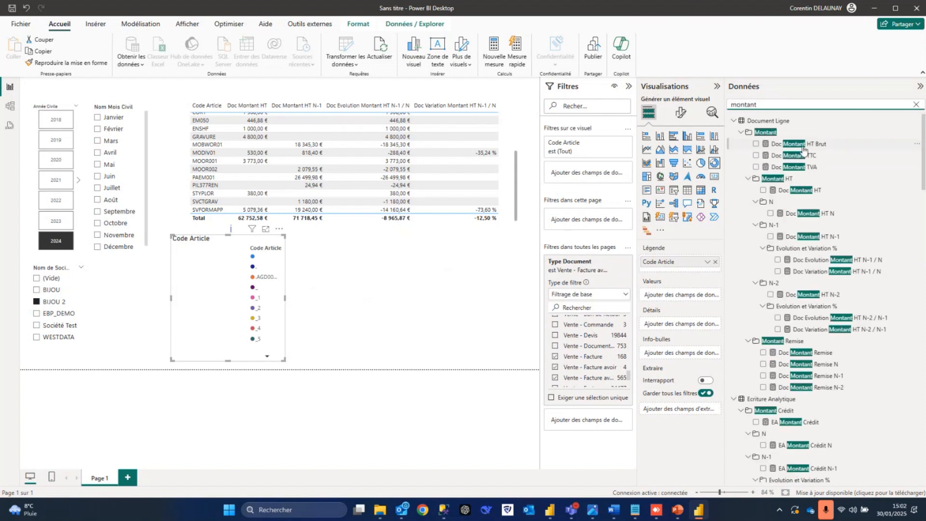
drag(798, 190, 215, 296)
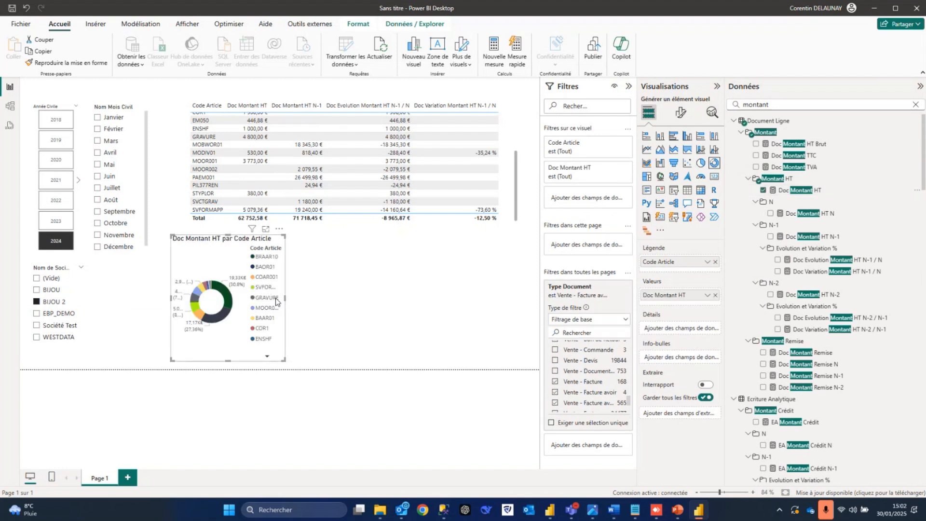
drag(285, 301, 341, 307)
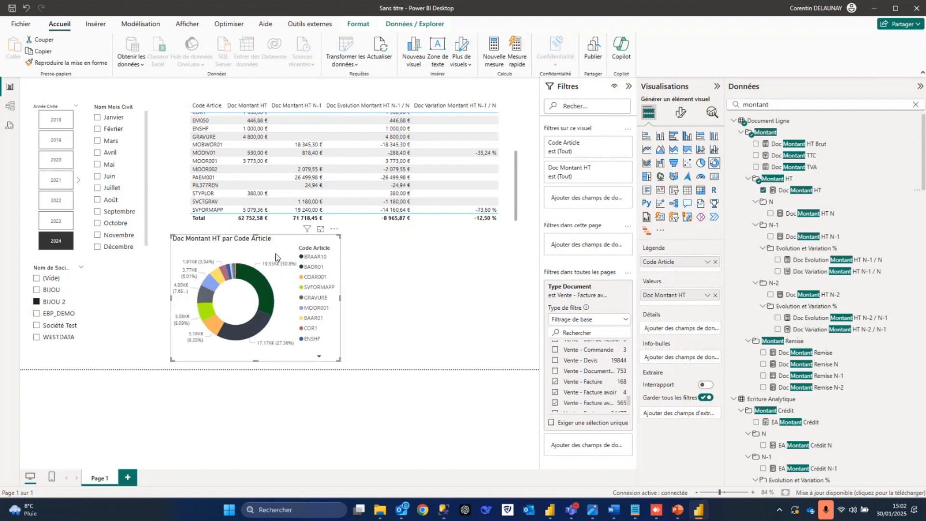
drag(276, 253, 260, 250)
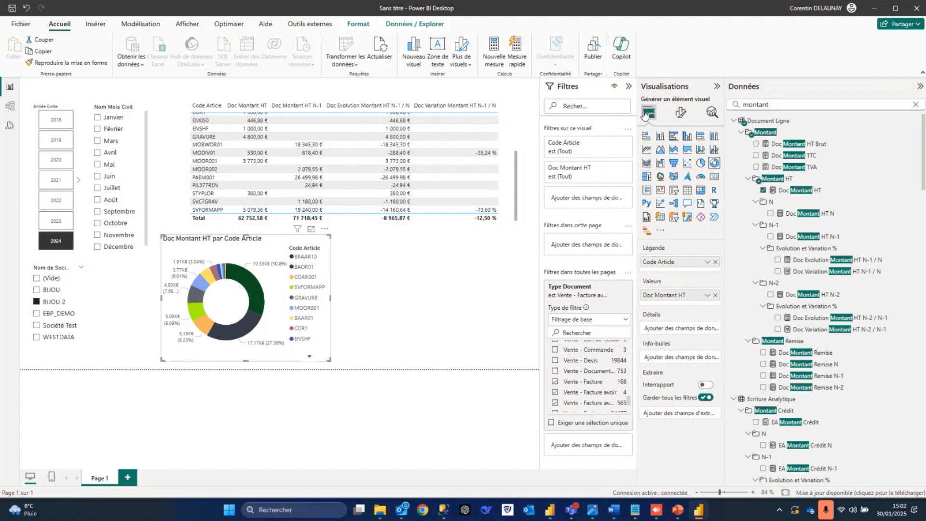
Apply an N premiers filter on the donut chart's Code Article, keeping the top 10 by Doc Montant HT
click(613, 144)
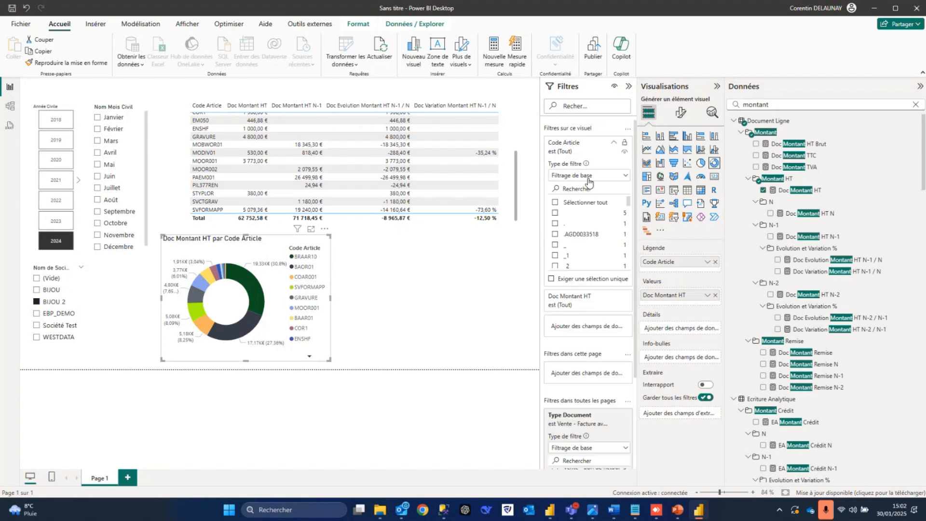
click(588, 176)
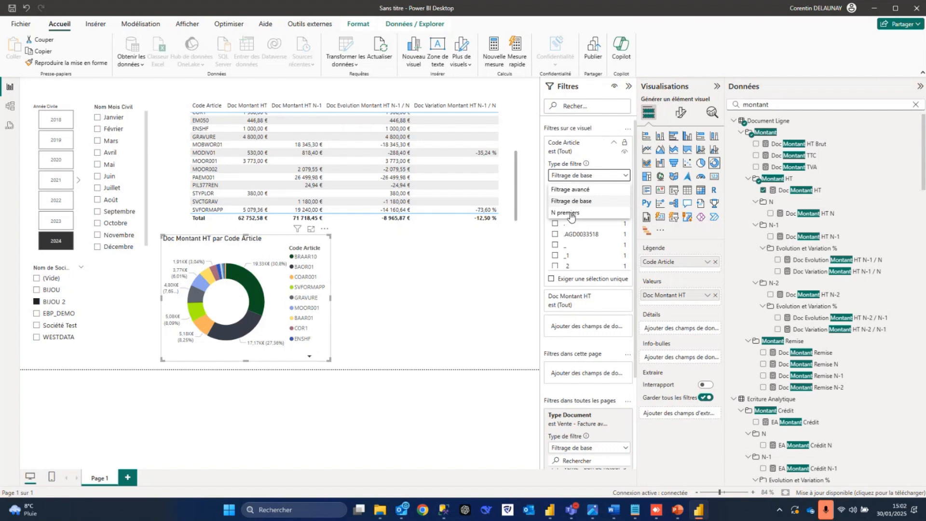
click(571, 214)
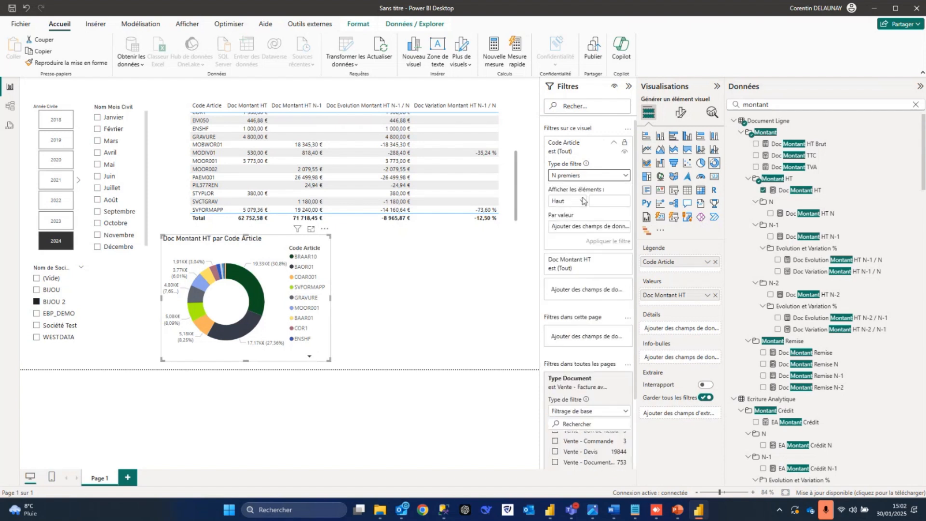
click(605, 199)
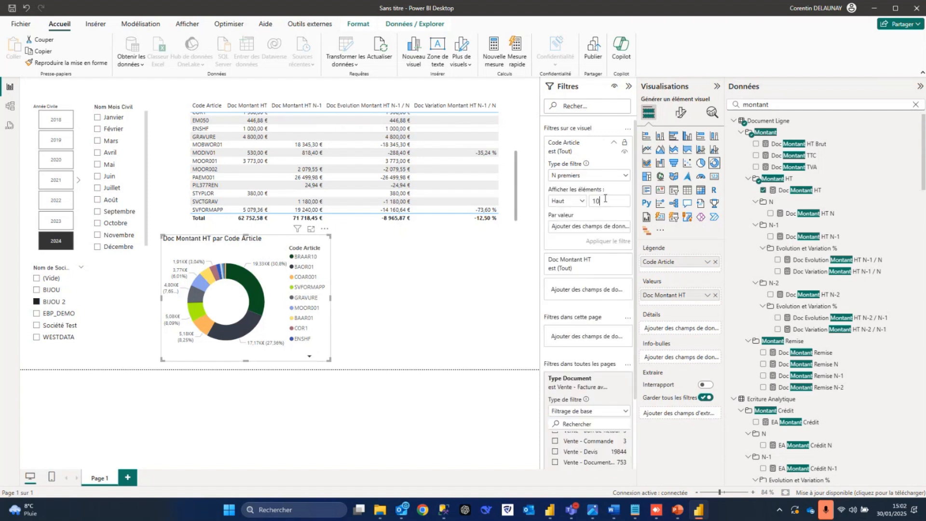
drag(786, 192, 579, 230)
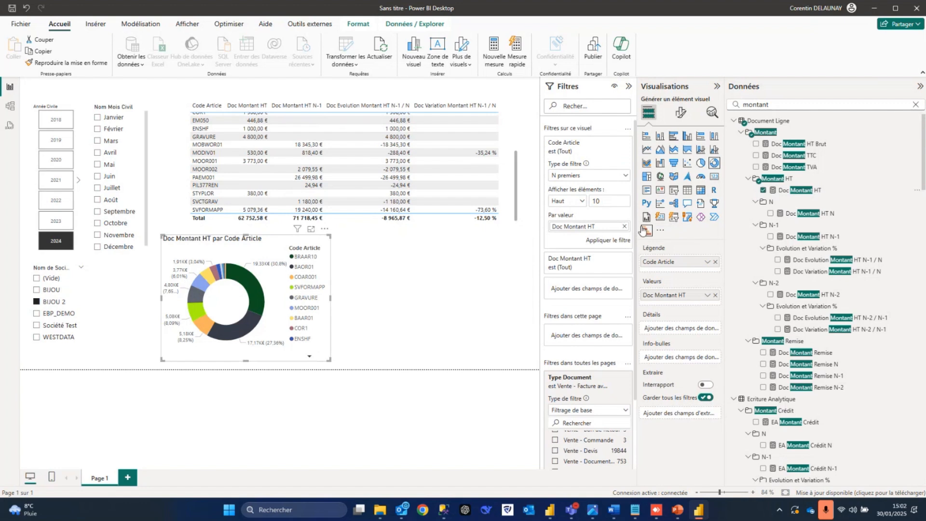
click(620, 241)
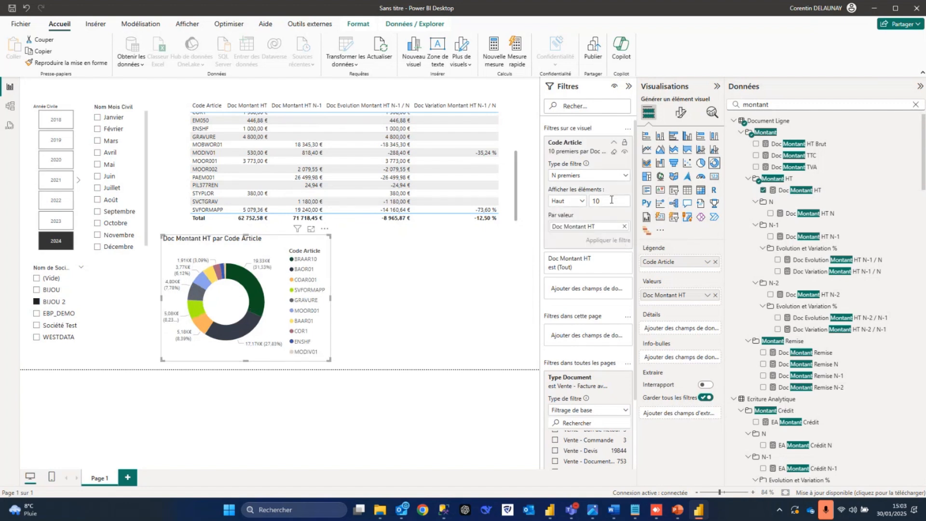
Reduce the donut chart's N premiers filter to the top 5 articles and deselect the chart
text(5)
click(617, 242)
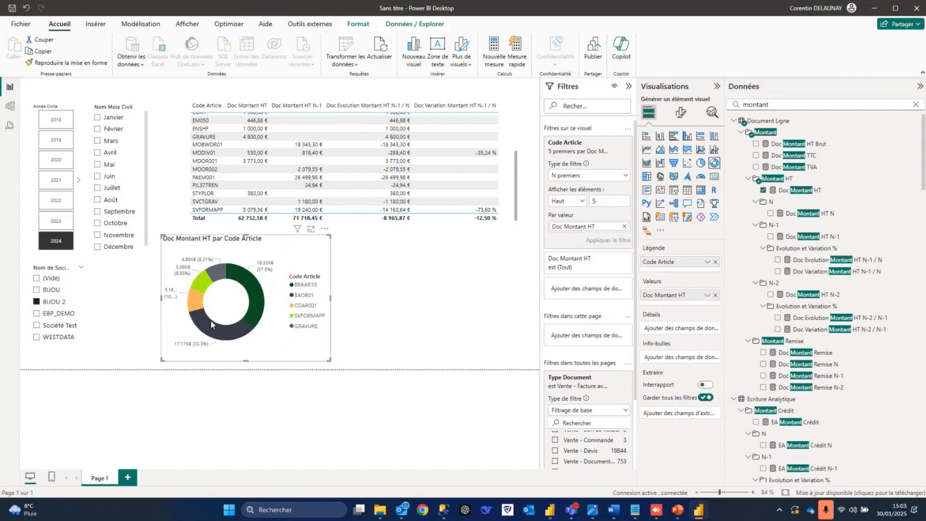
click(390, 307)
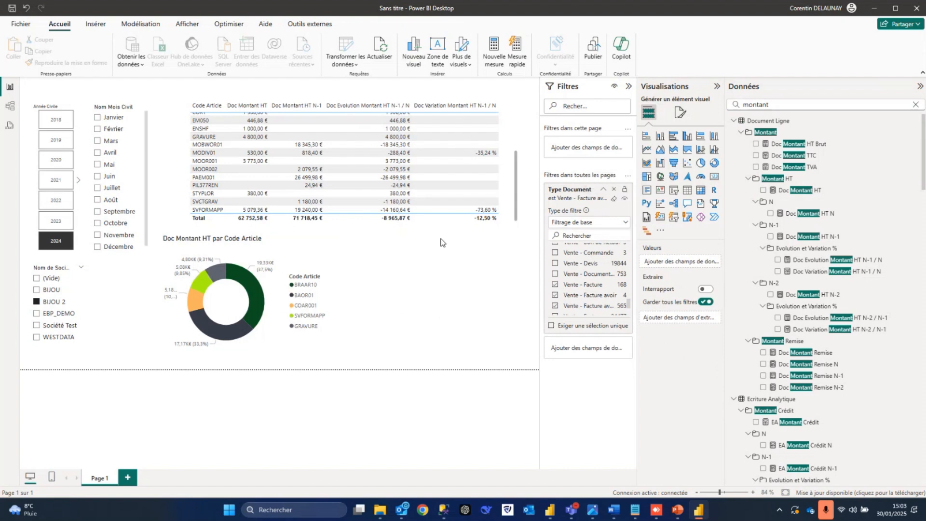
Insert an empty funnel chart beside the donut chart, below the article table, and adjust its position and width
click(674, 163)
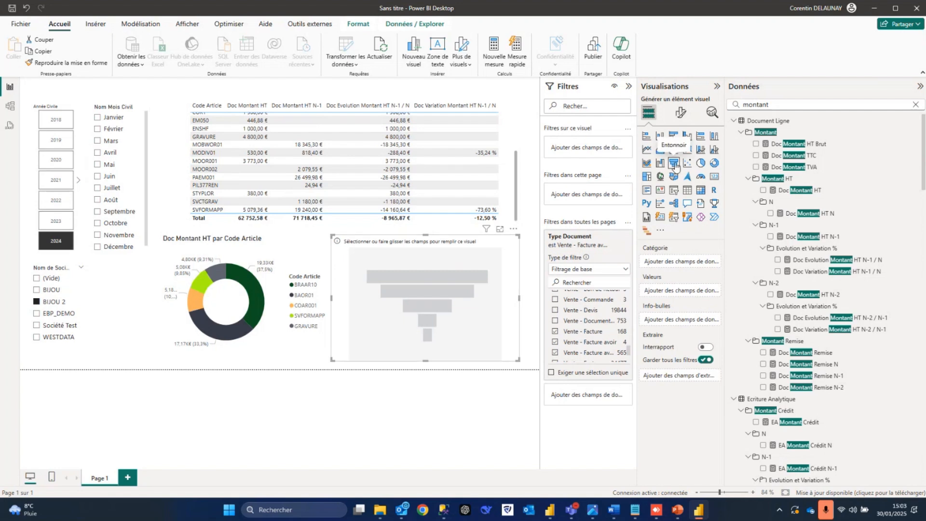
drag(453, 273, 465, 273)
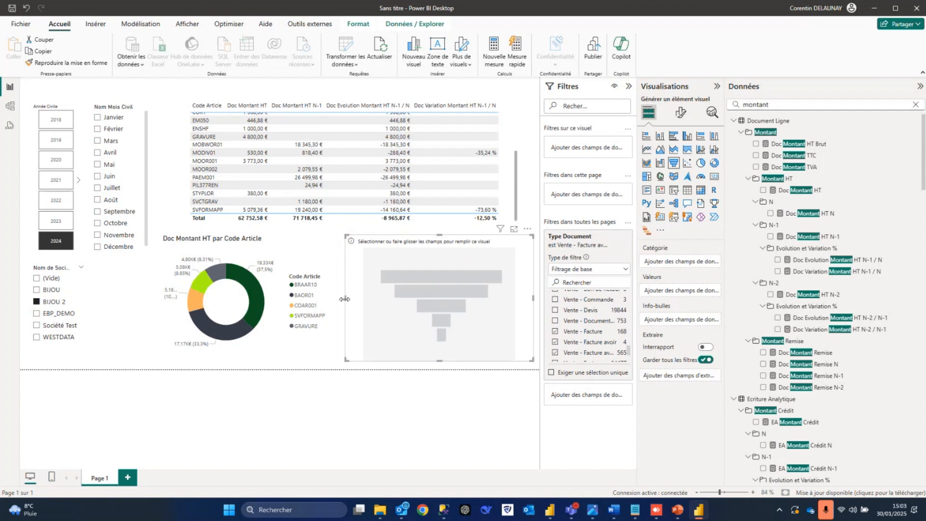
drag(344, 300, 340, 299)
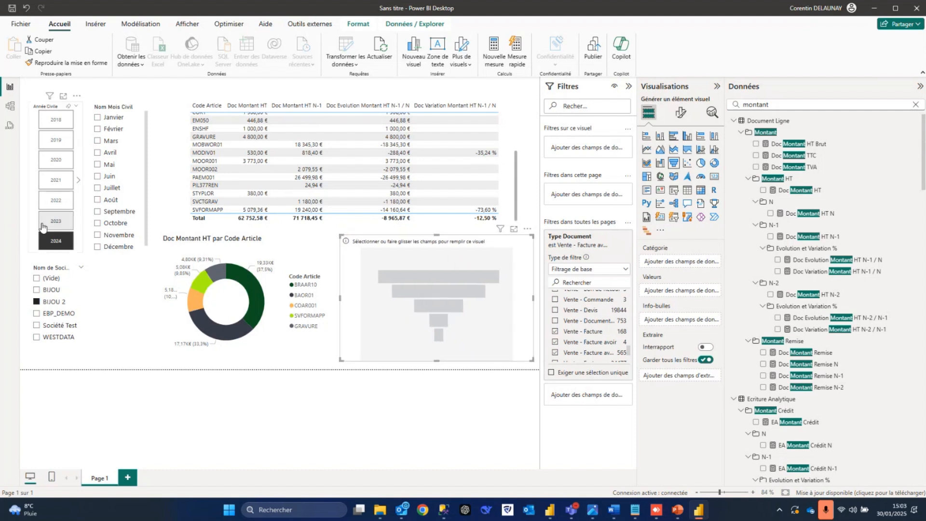
Find the third-party account fields in the data model and add Compte Tiers as the funnel chart's category
double_click(777, 104)
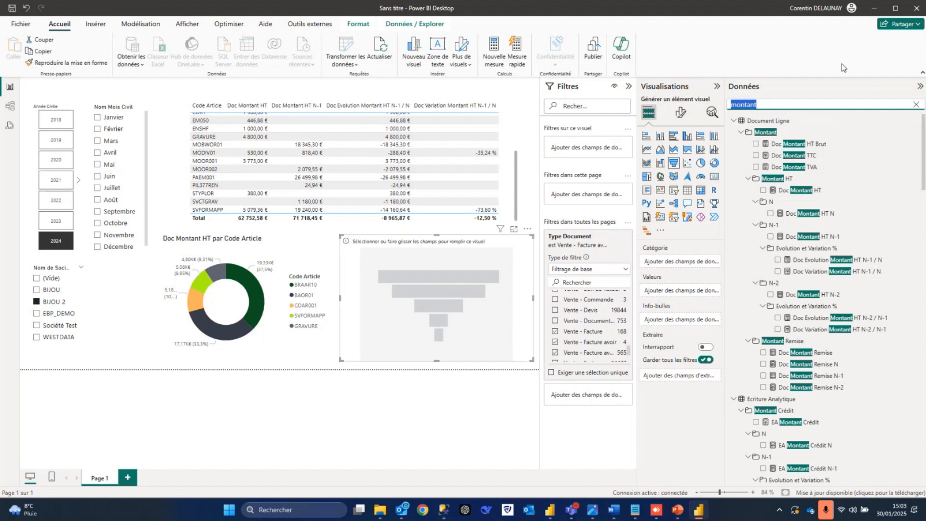
text(tier)
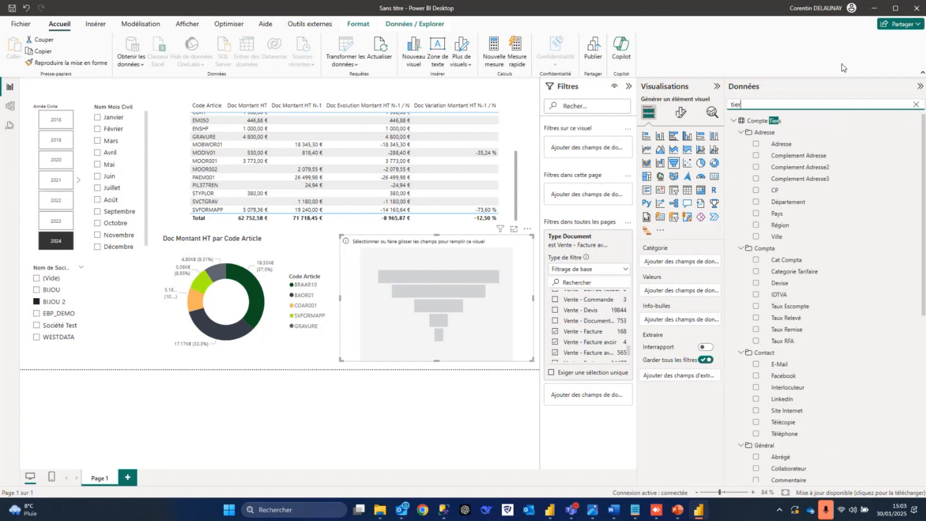
scroll(826, 313, down, 4)
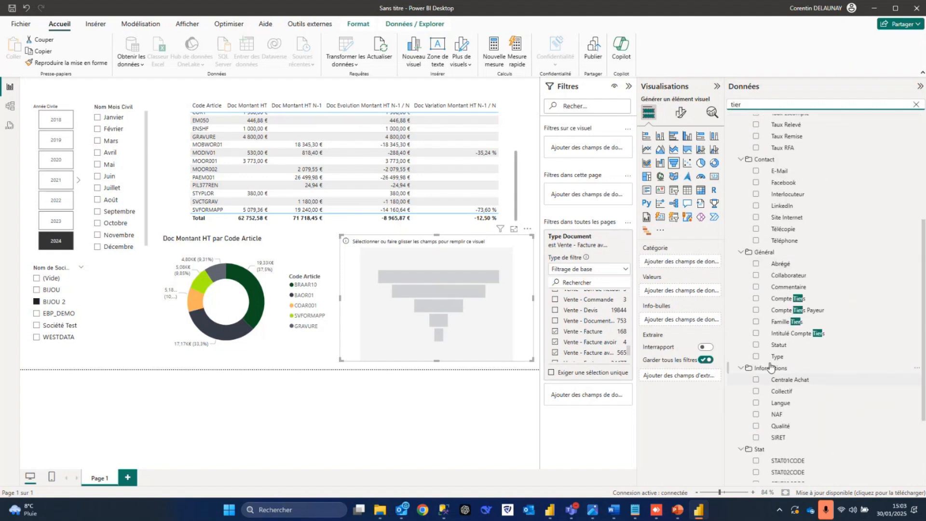
drag(805, 301, 408, 307)
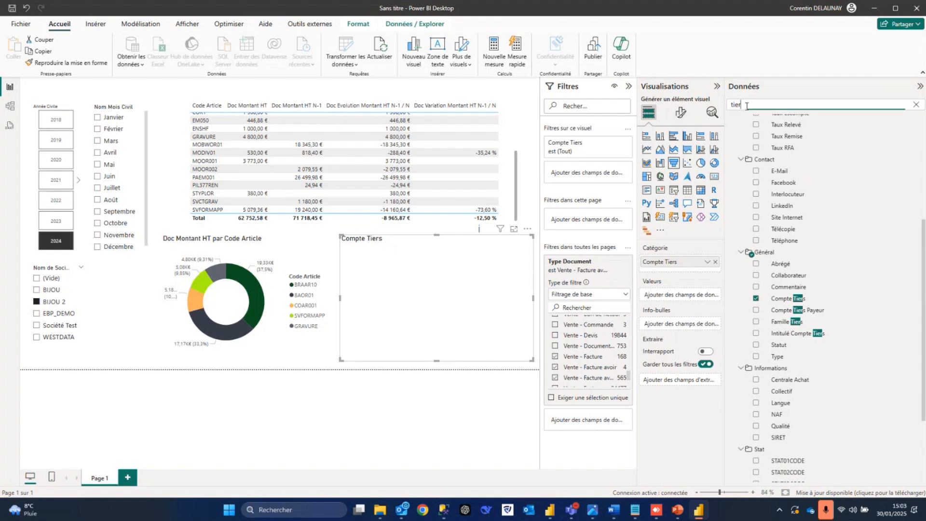
Find the amount measures in the data model and add Doc Montant HT as the funnel chart's values
click(726, 105)
text(onta)
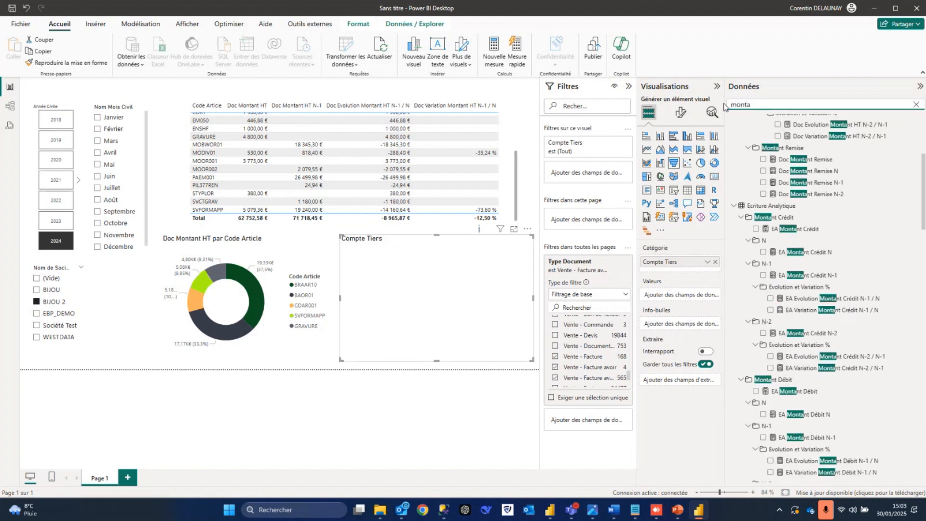
scroll(820, 241, up, 5)
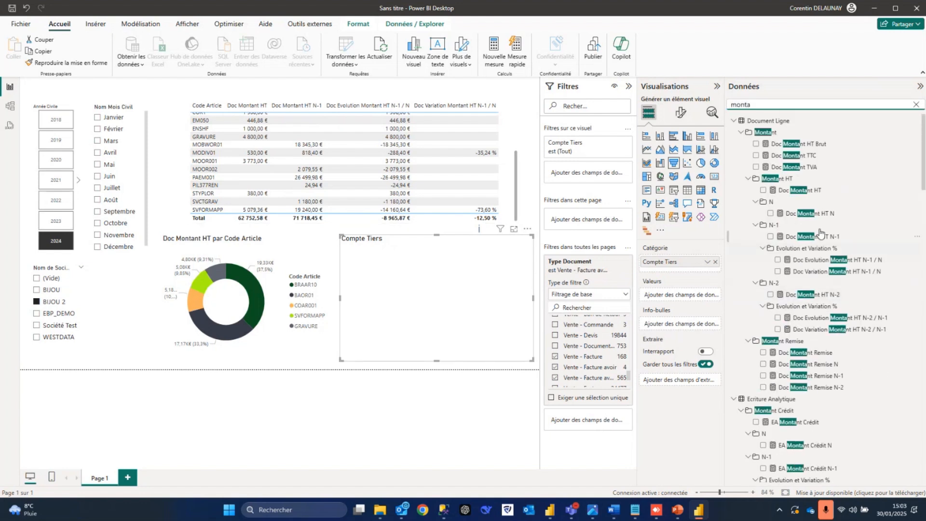
drag(815, 190, 456, 290)
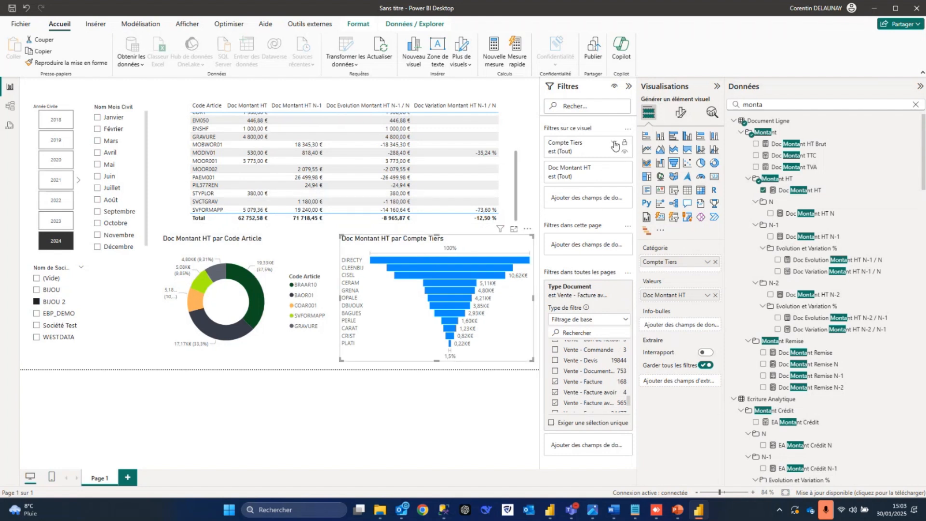
Apply an N premiers filter on the funnel chart's Compte Tiers, keeping the top 5 by Doc Montant HT
click(614, 143)
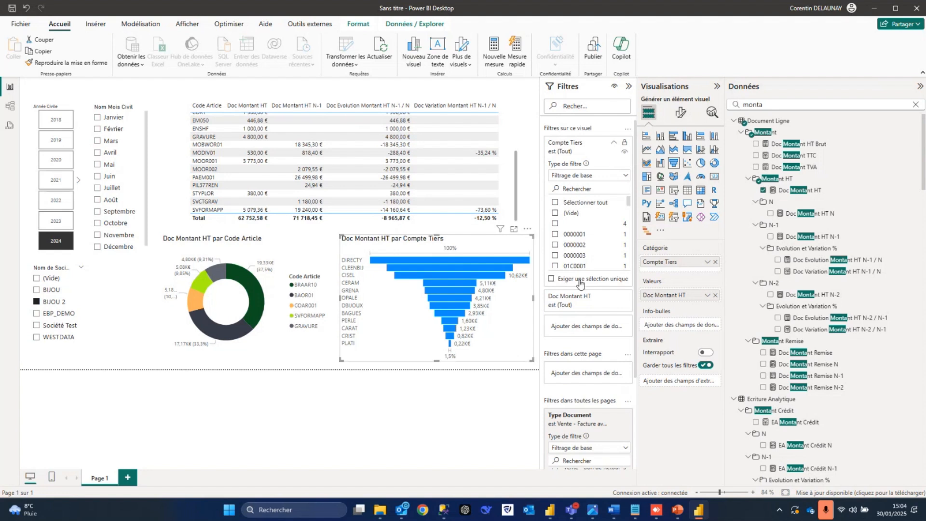
click(579, 175)
click(576, 217)
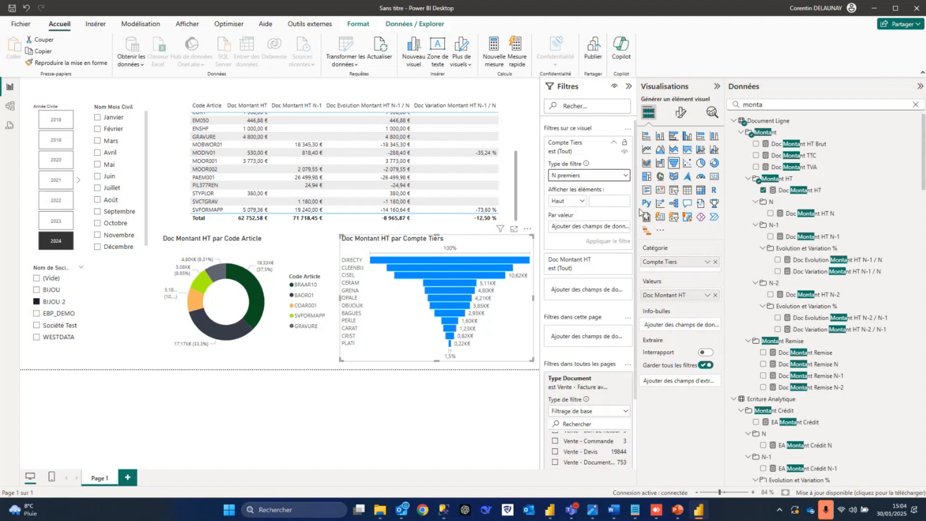
click(611, 200)
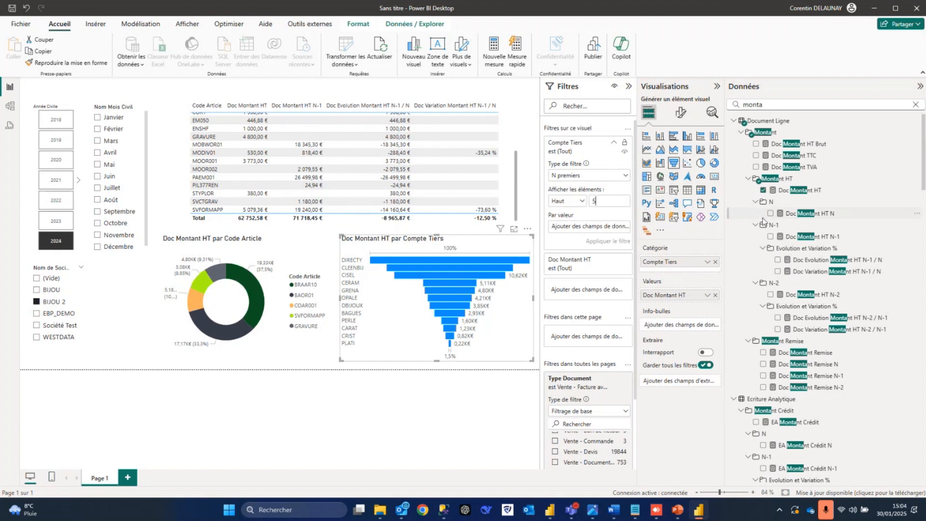
drag(798, 192, 593, 239)
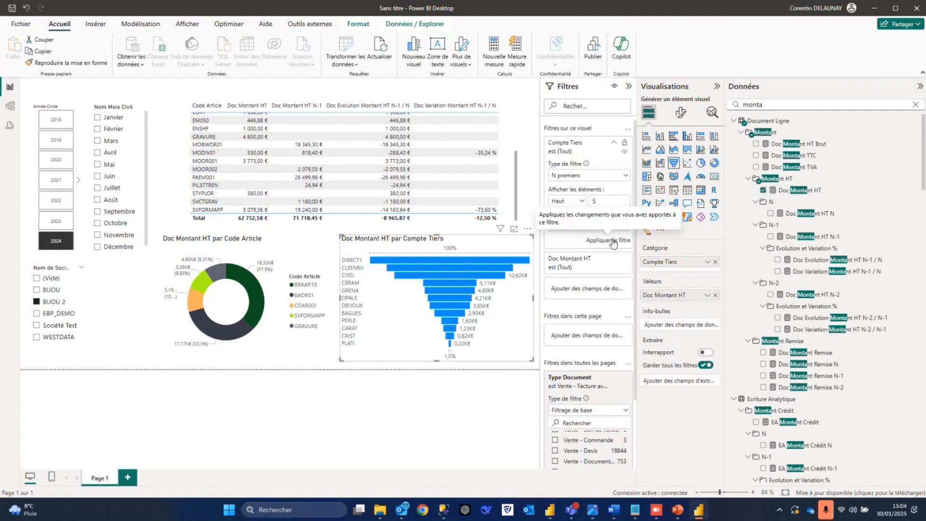
click(611, 239)
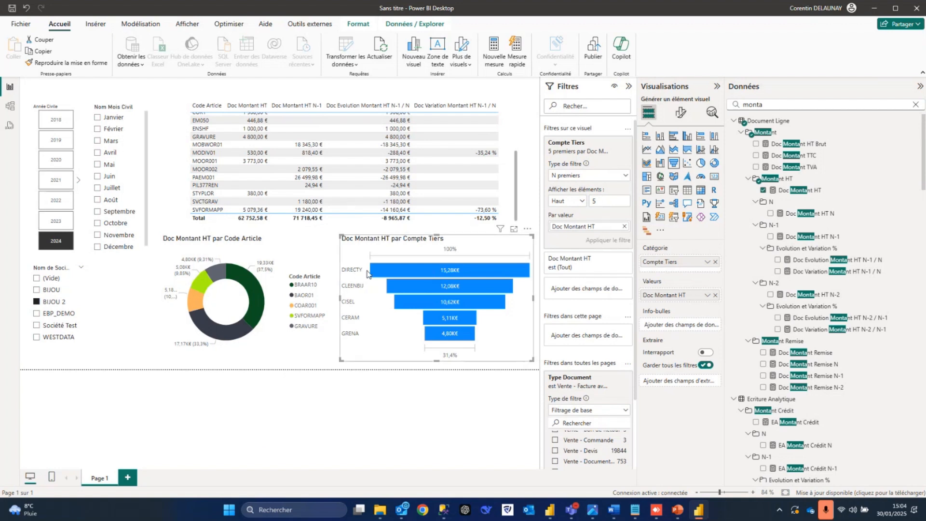
Check cross-filtering with the funnel's DIRECTY bar and the donut's COAR001 and BAOR01 slices, and clear the selection
click(403, 272)
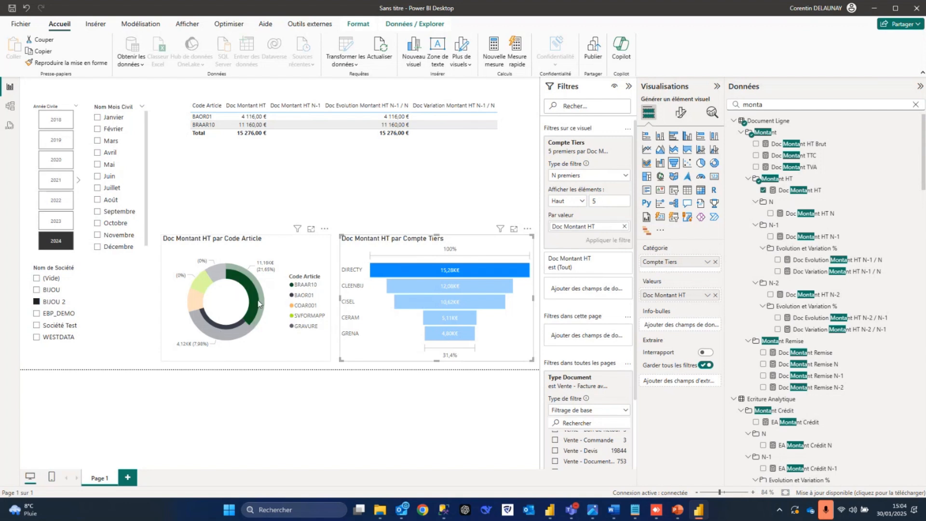
click(195, 302)
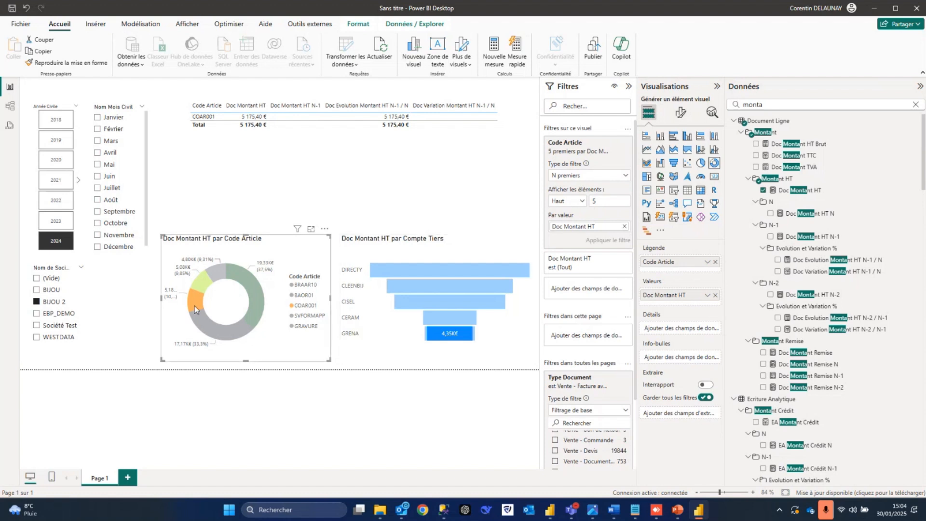
mouse_move(190, 300)
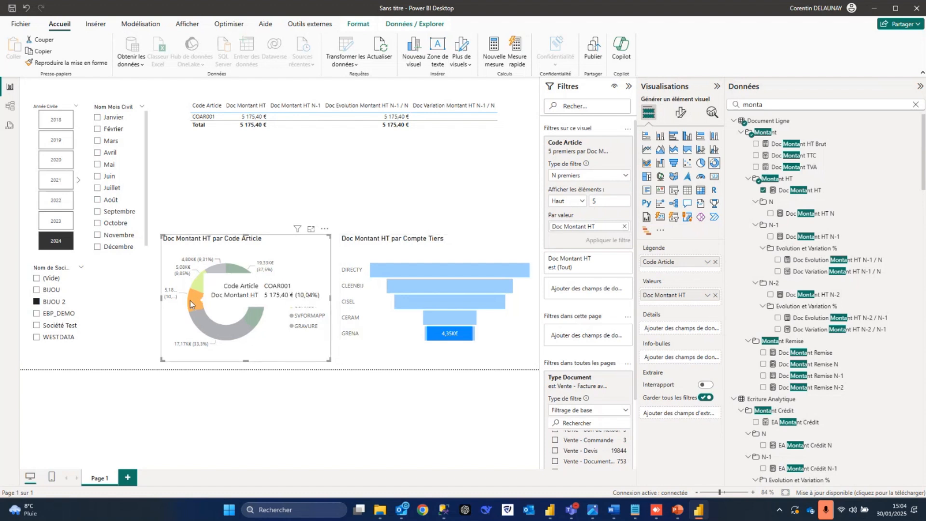
click(210, 325)
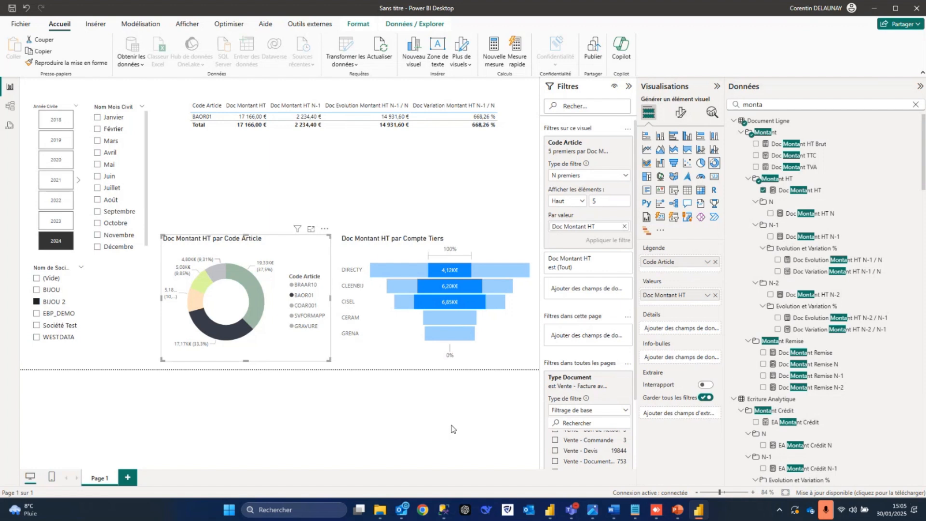
click(174, 185)
click(301, 202)
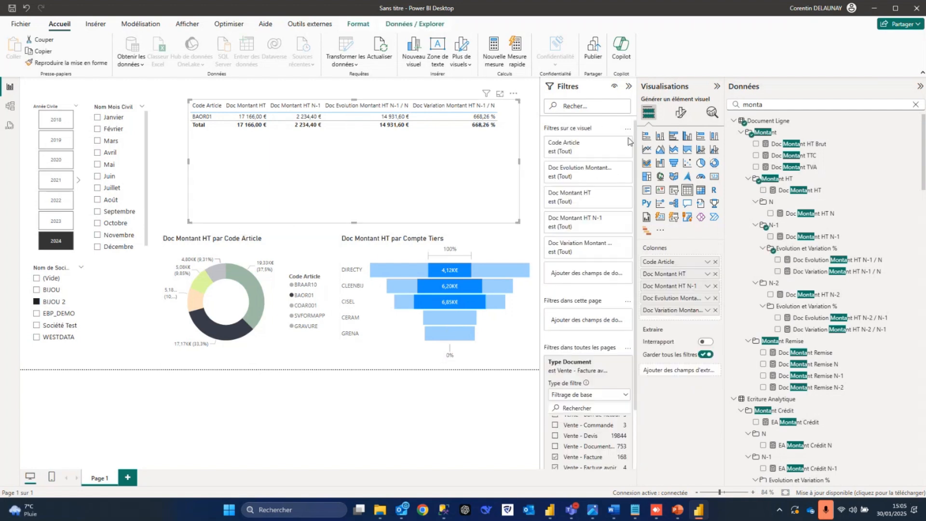
click(220, 348)
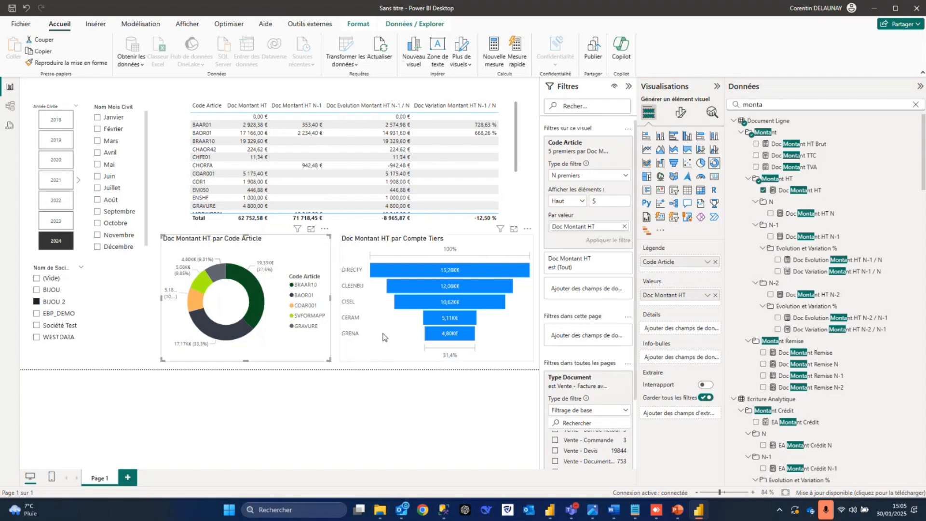
Try the slate-and-pink report theme, apply the muted grey-and-brown one instead, and look over the other available themes
click(142, 24)
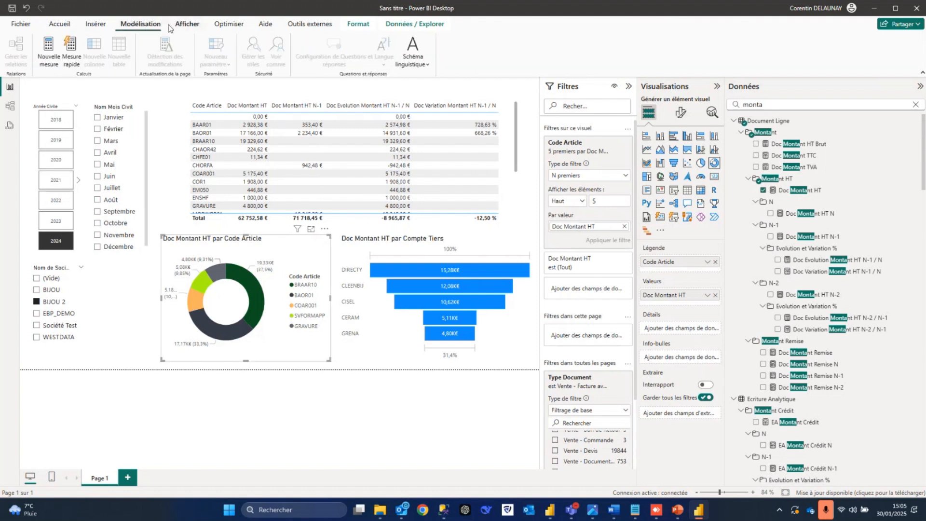
click(183, 25)
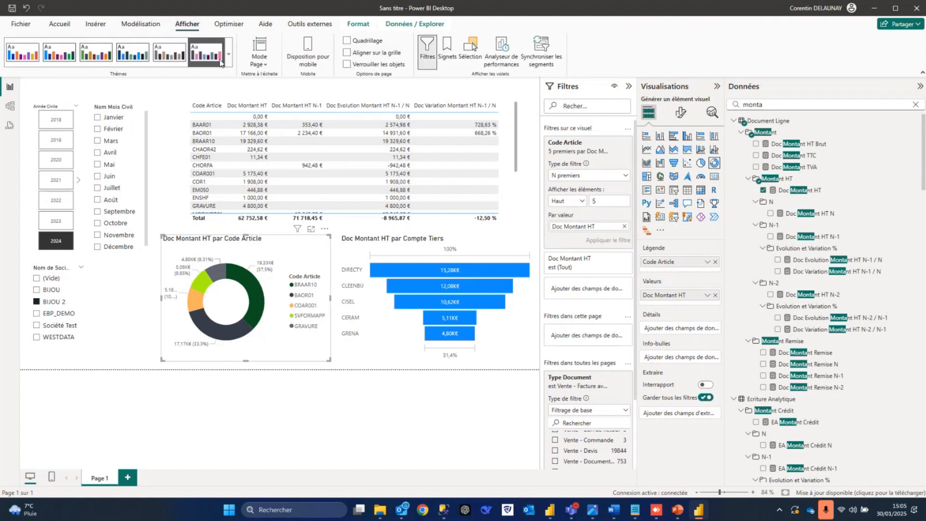
click(149, 288)
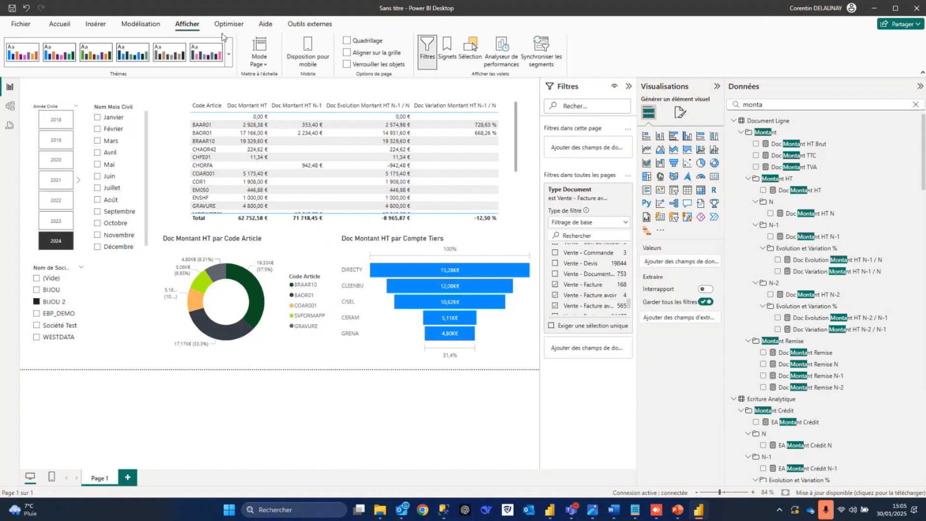
click(207, 54)
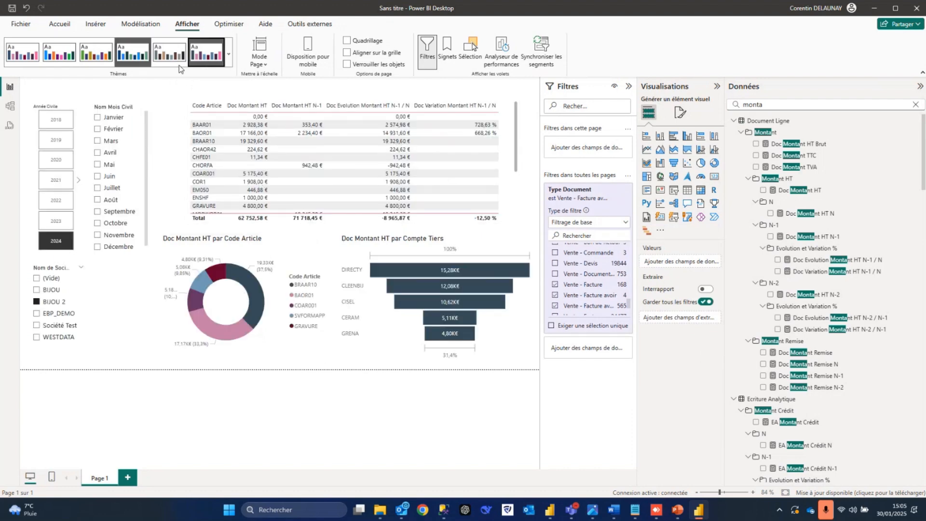
click(170, 52)
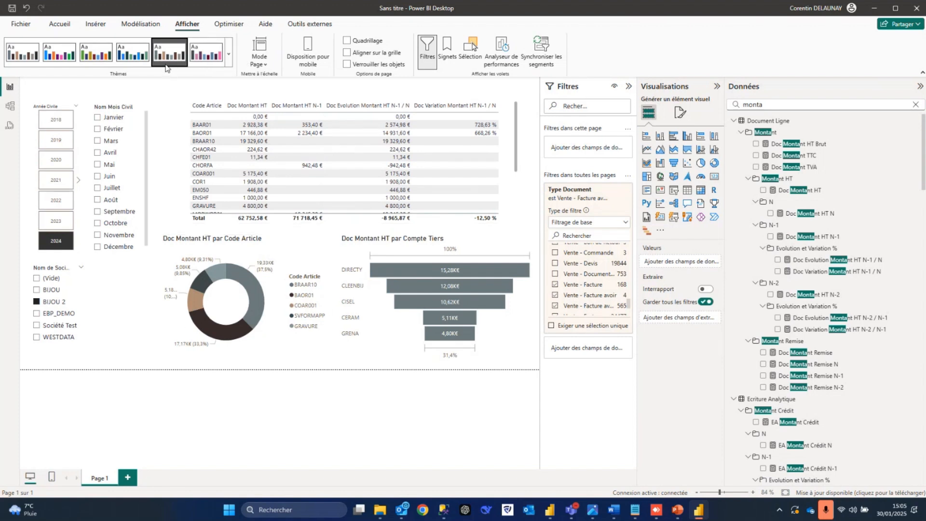
click(228, 54)
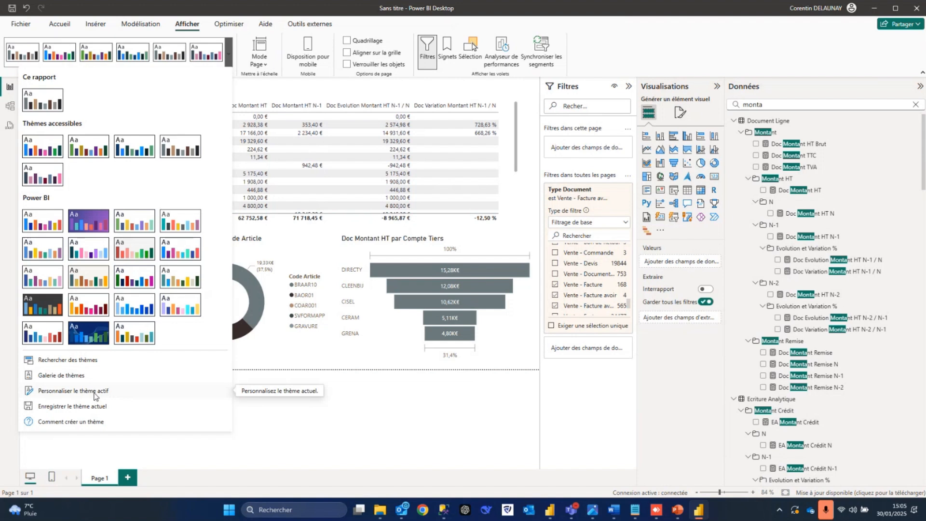
click(355, 411)
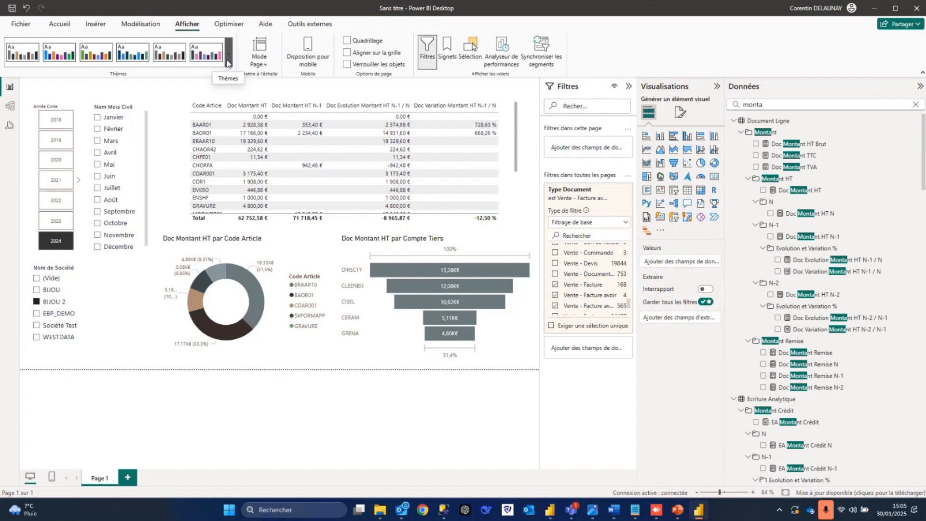
Turn on the visual border (Bordure visuelle) of the donut chart in its general effects settings
click(175, 242)
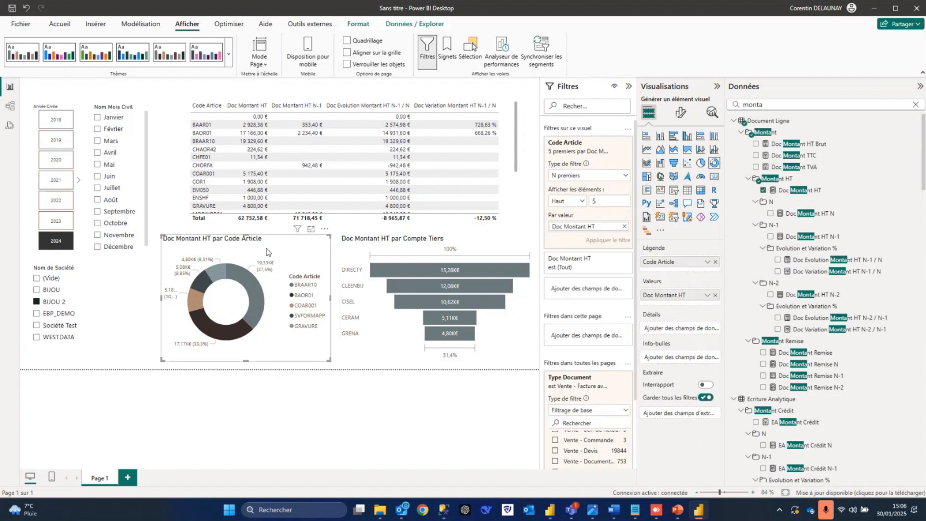
click(681, 112)
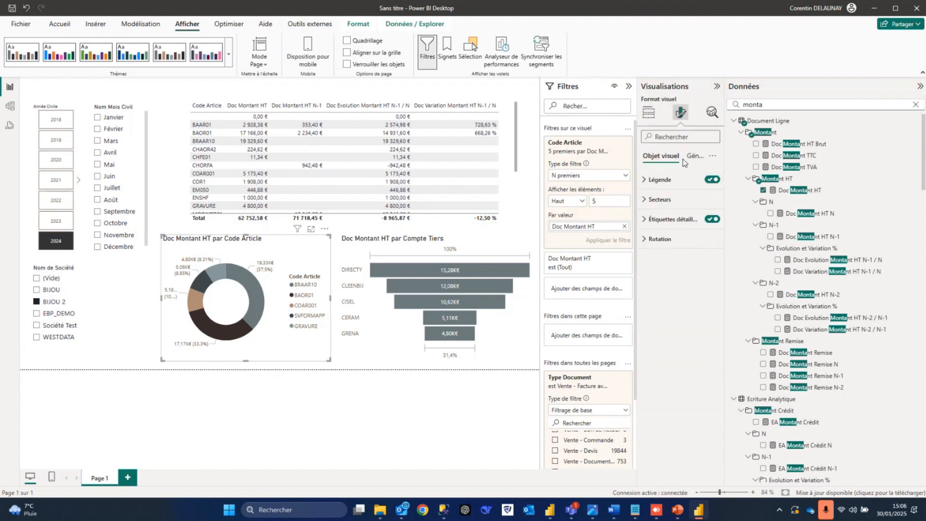
click(688, 161)
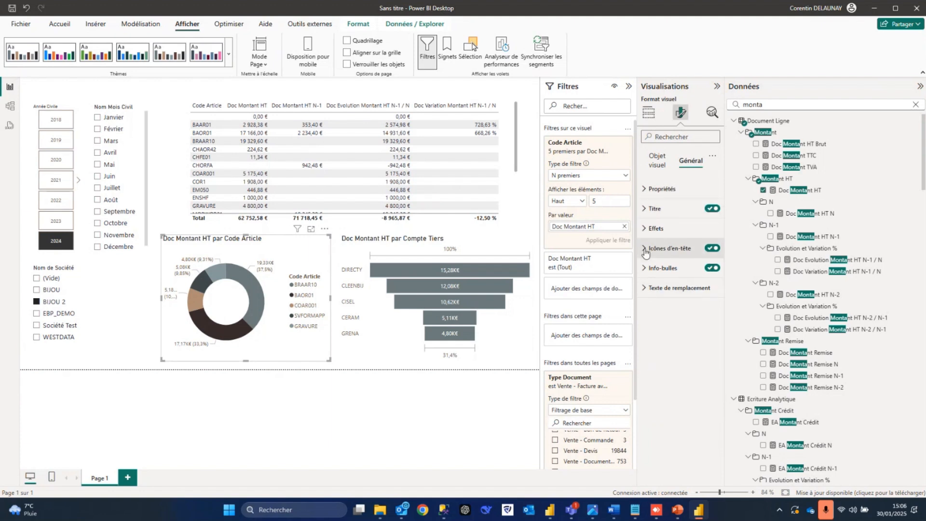
click(653, 229)
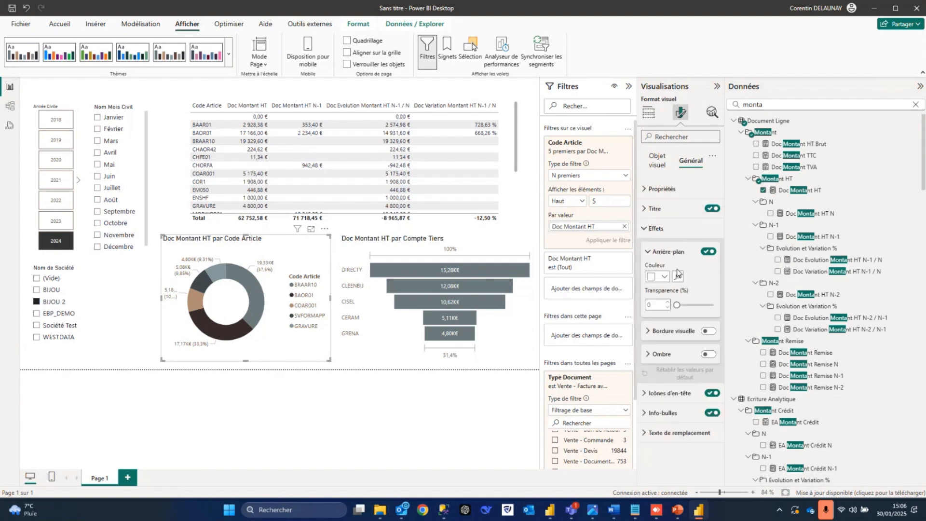
click(708, 332)
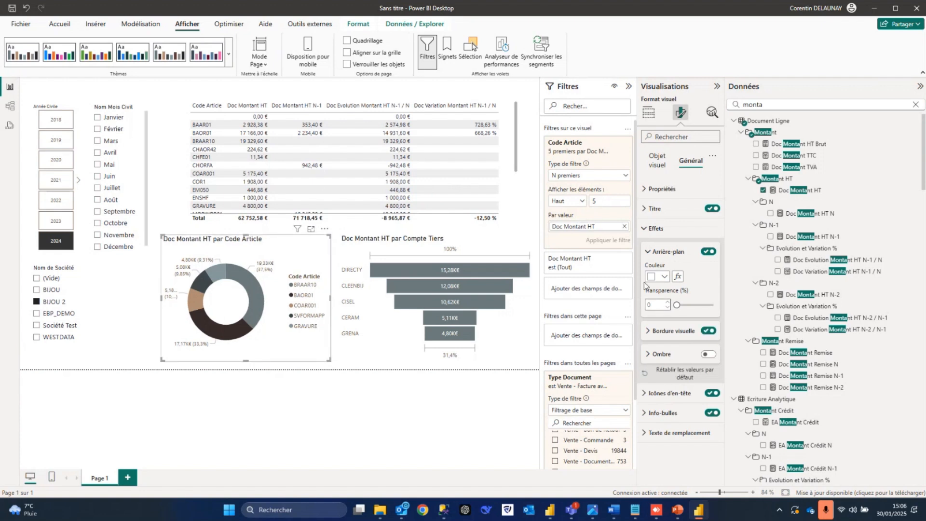
Replace the donut chart's title text with "Top 5 des articles"
click(655, 209)
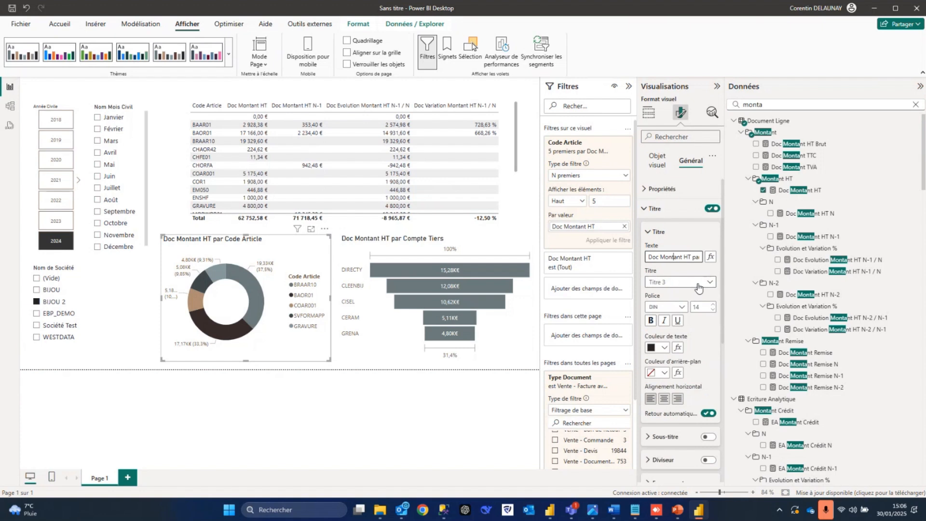
key(ctrl+a)
key(BackSpace)
text(T)
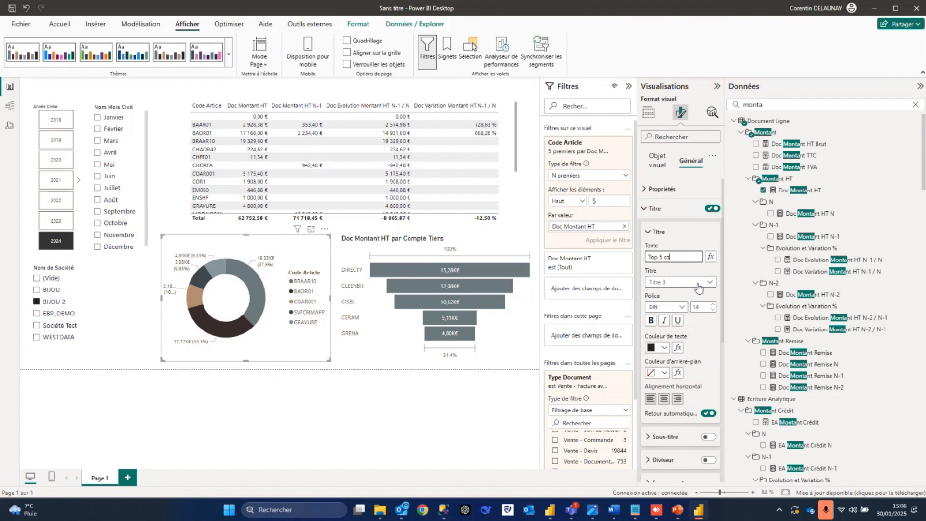
text(op 5 cd)
key(BackSpace)
key(BackSpace)
text(des articles)
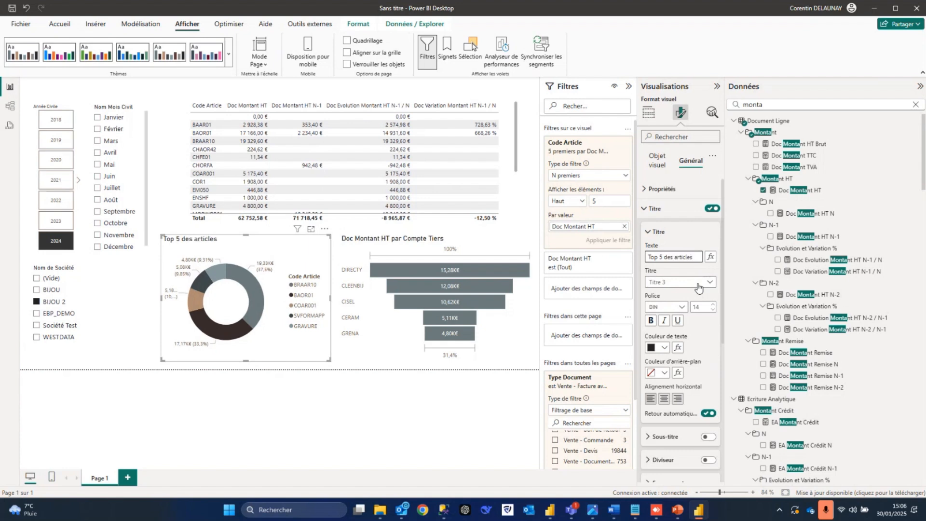
Centre the donut chart's title, set its font size to 16 and make it bold, and deselect the chart
click(664, 399)
click(713, 305)
click(713, 304)
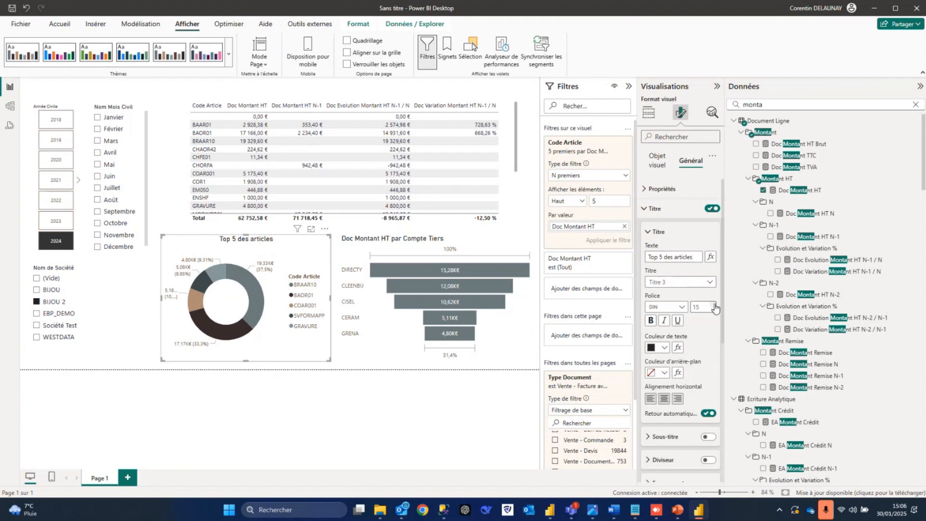
click(651, 320)
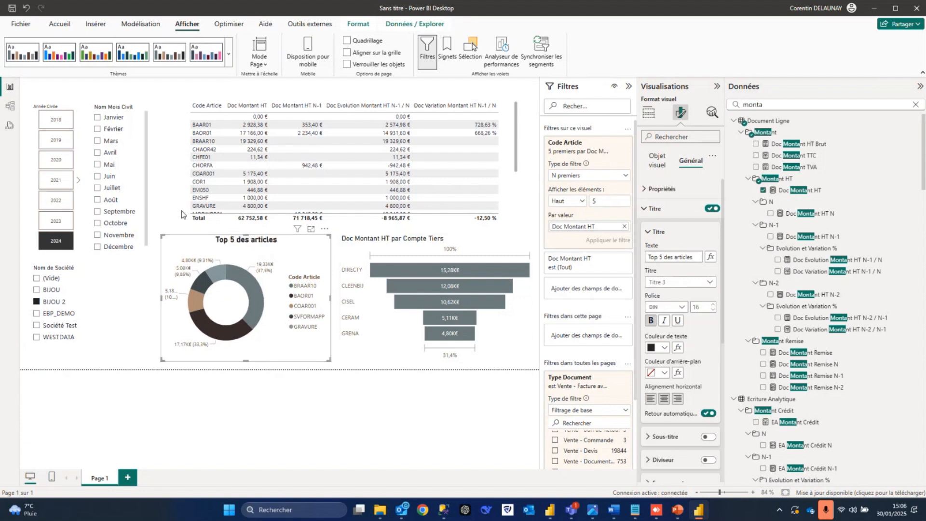
click(166, 170)
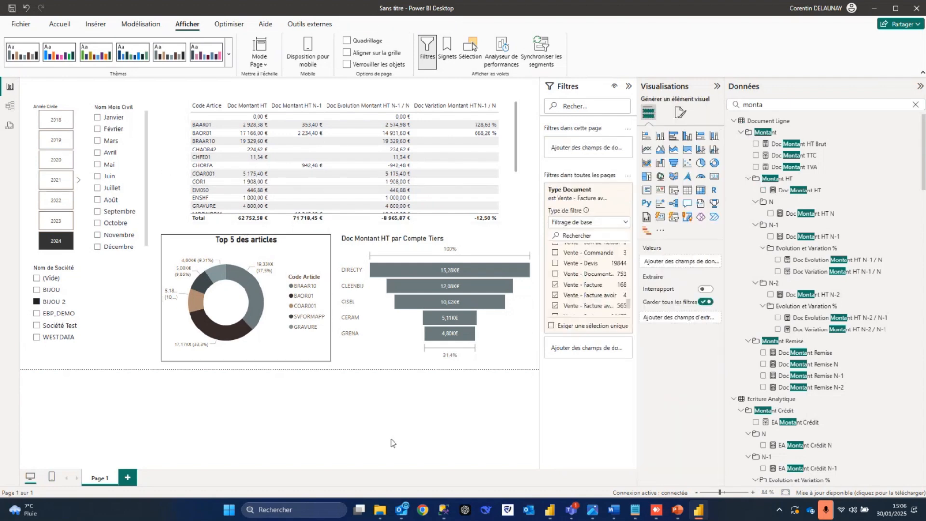
Copy the donut chart's formatting onto the funnel chart with the format painter and deselect the chart
click(187, 249)
click(59, 23)
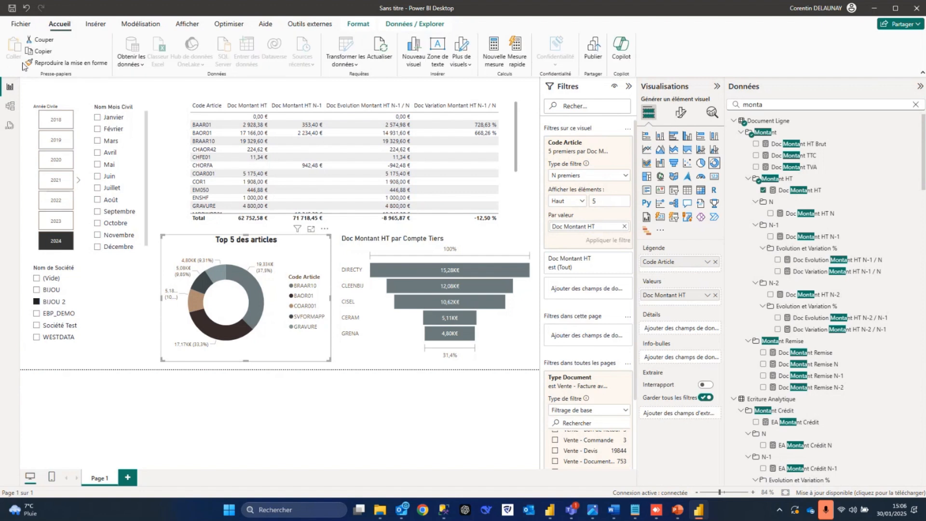
click(481, 255)
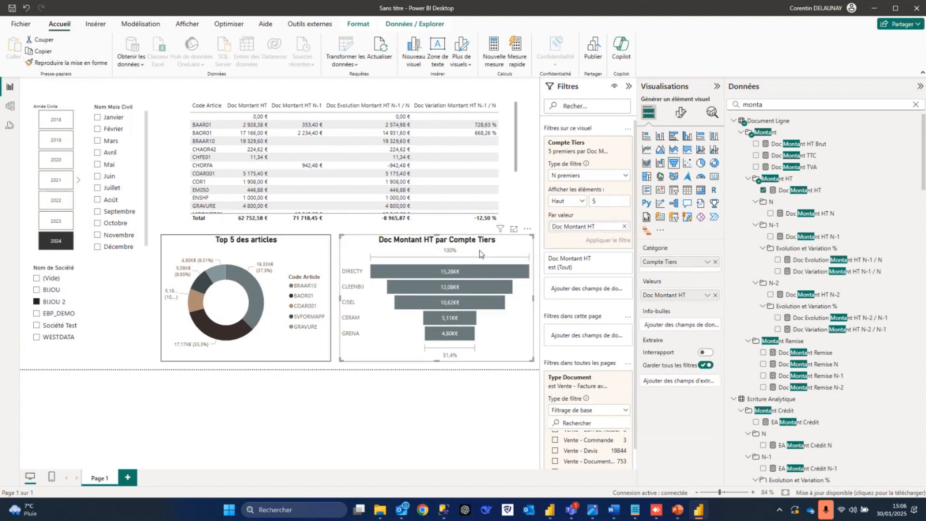
click(177, 198)
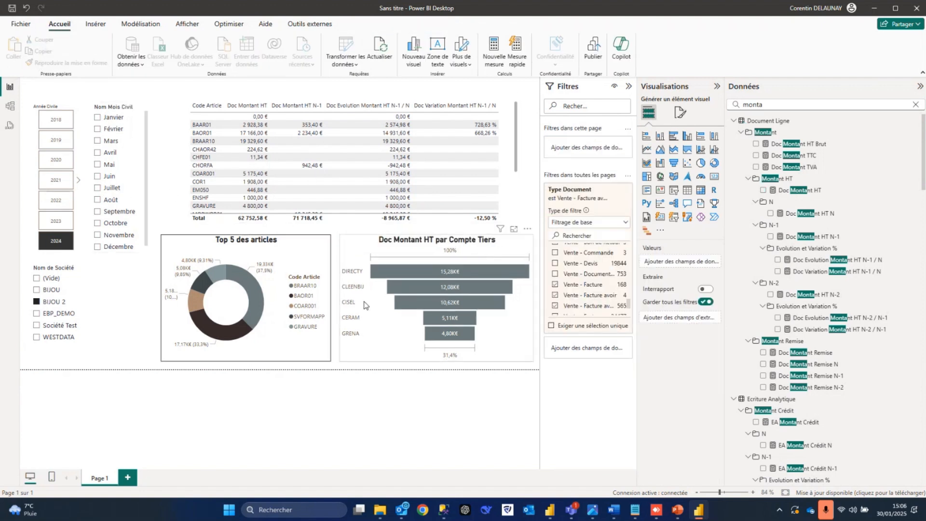